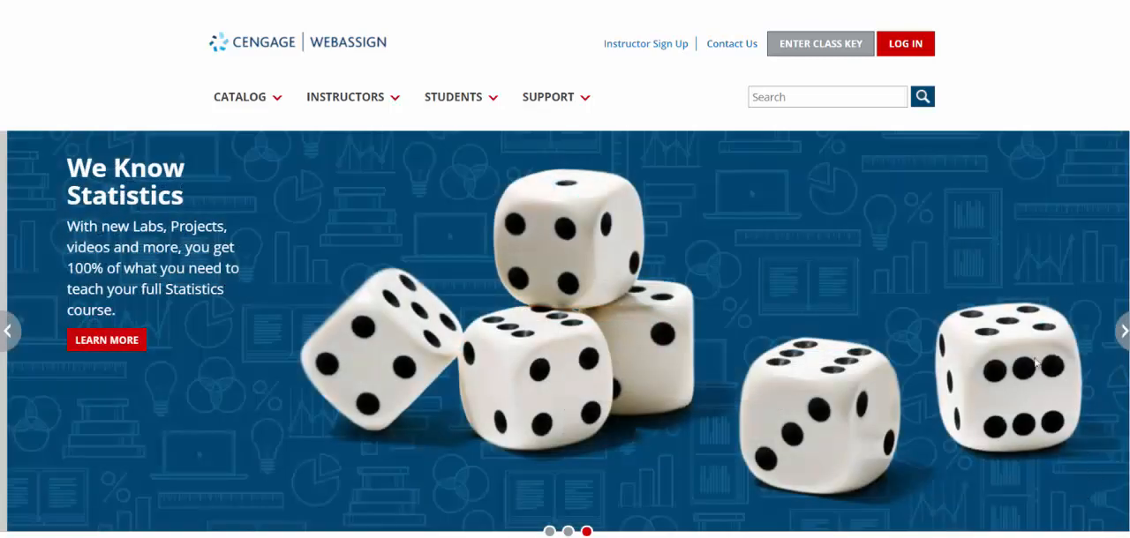
# Open the WebAssign sign-in page and fill in the account's e-mail address
pyautogui.click(913, 51)
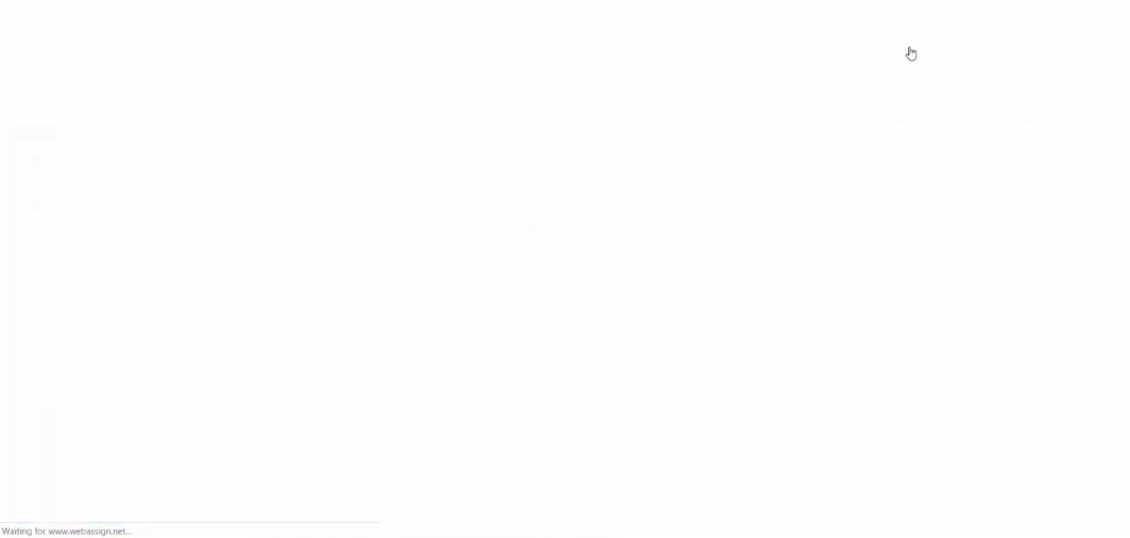
pyautogui.click(533, 217)
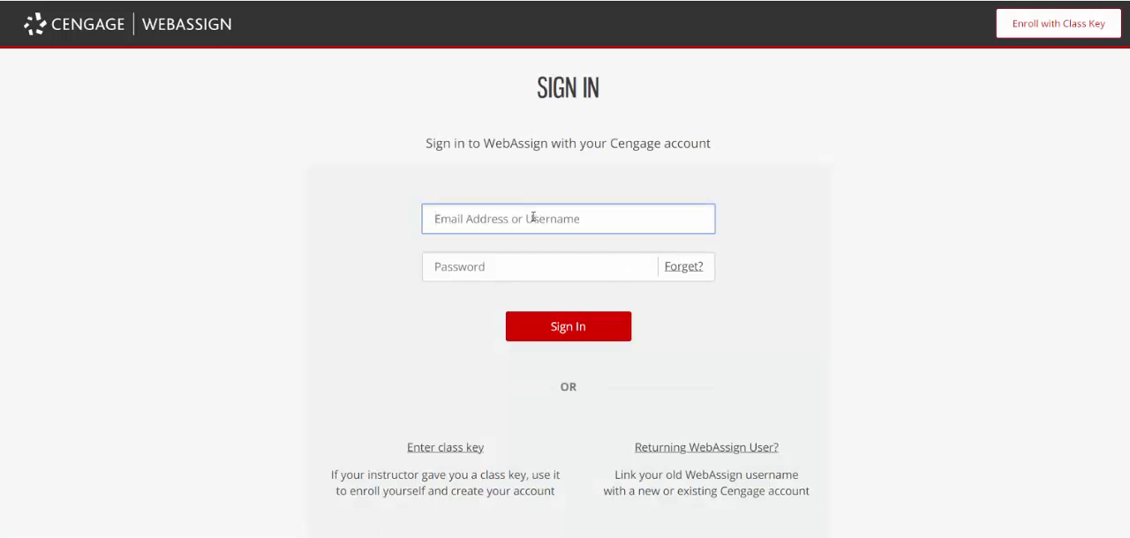
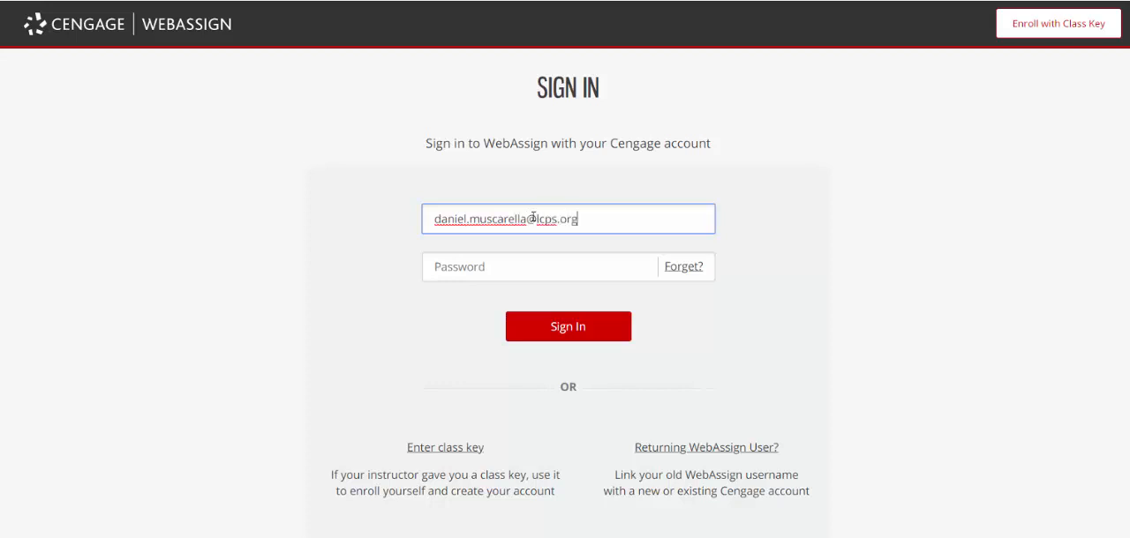
# Enter the account password and sign in to the instructor account
pyautogui.press('Tab')
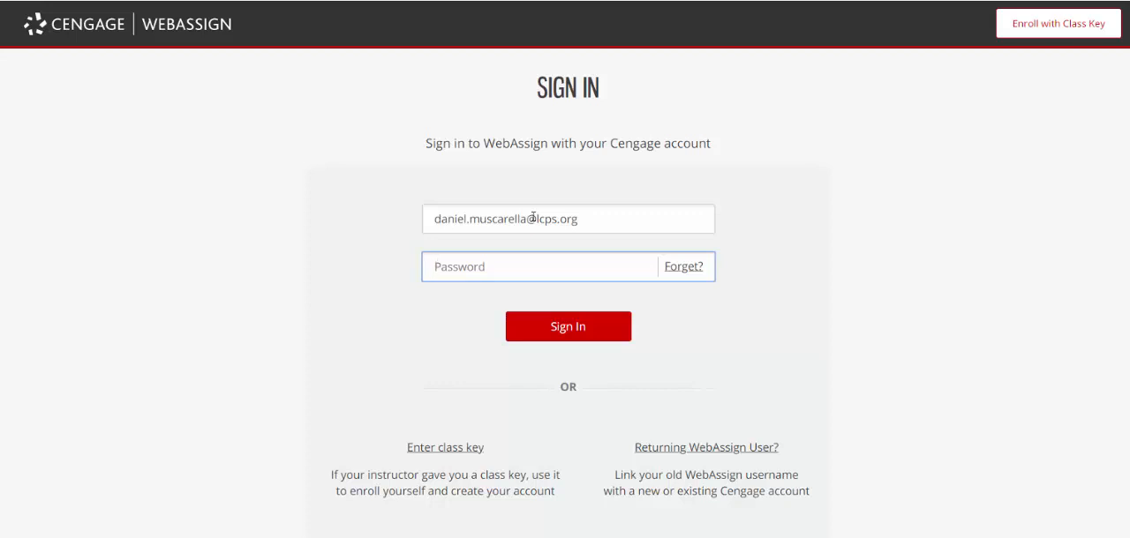
pyautogui.write('••••••••')
pyautogui.press('Return')
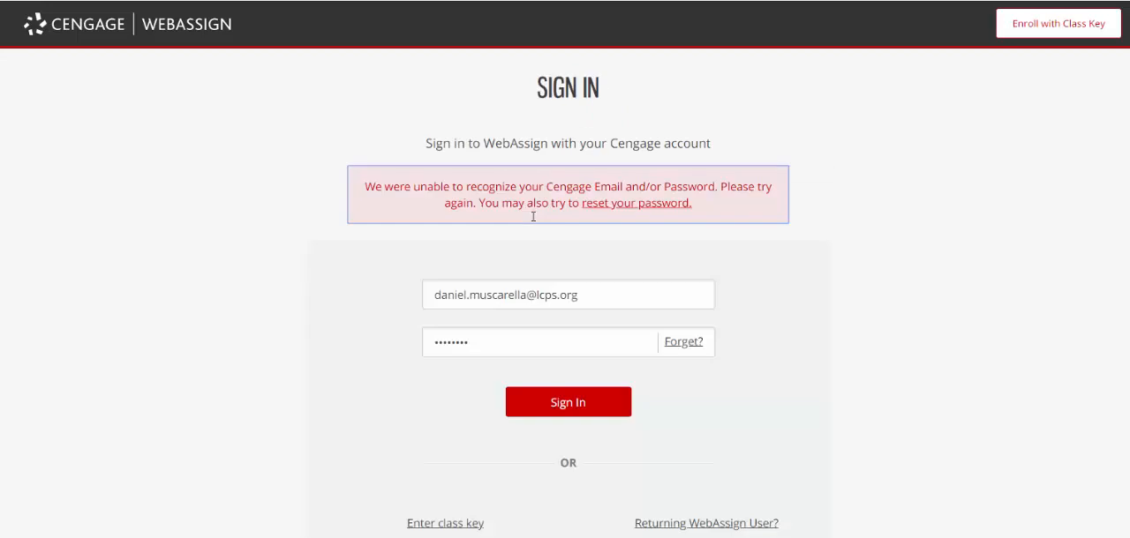
pyautogui.click(482, 343)
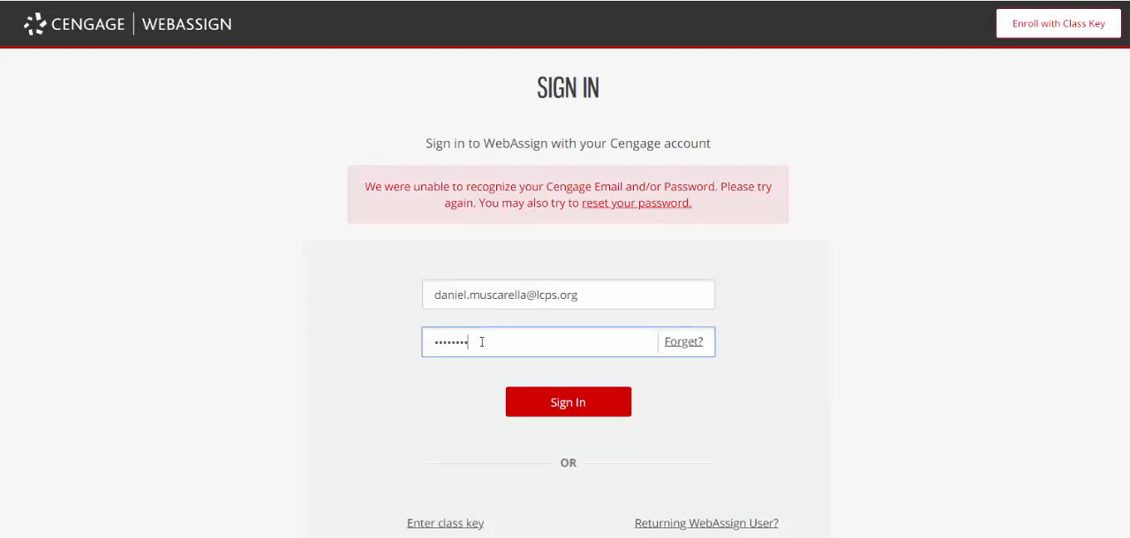
pyautogui.press('Return')
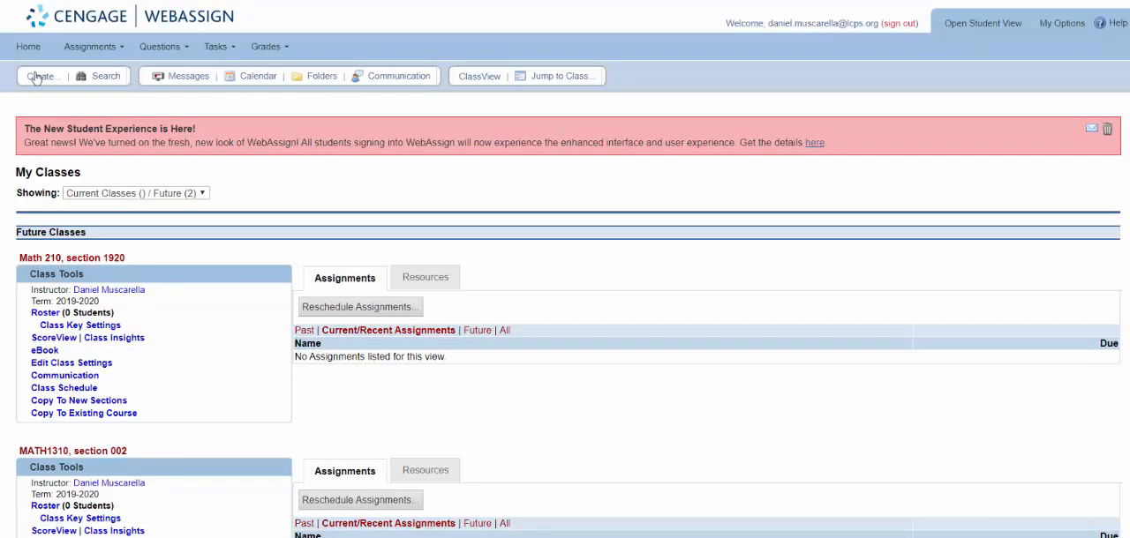
# Start creating a new course with no assignments
pyautogui.click(49, 84)
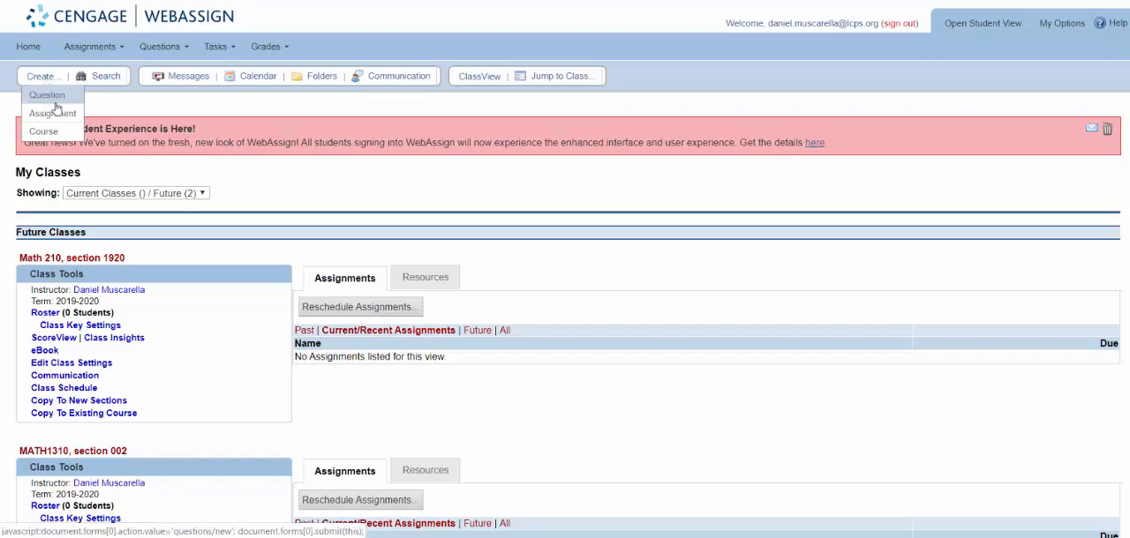
pyautogui.click(45, 131)
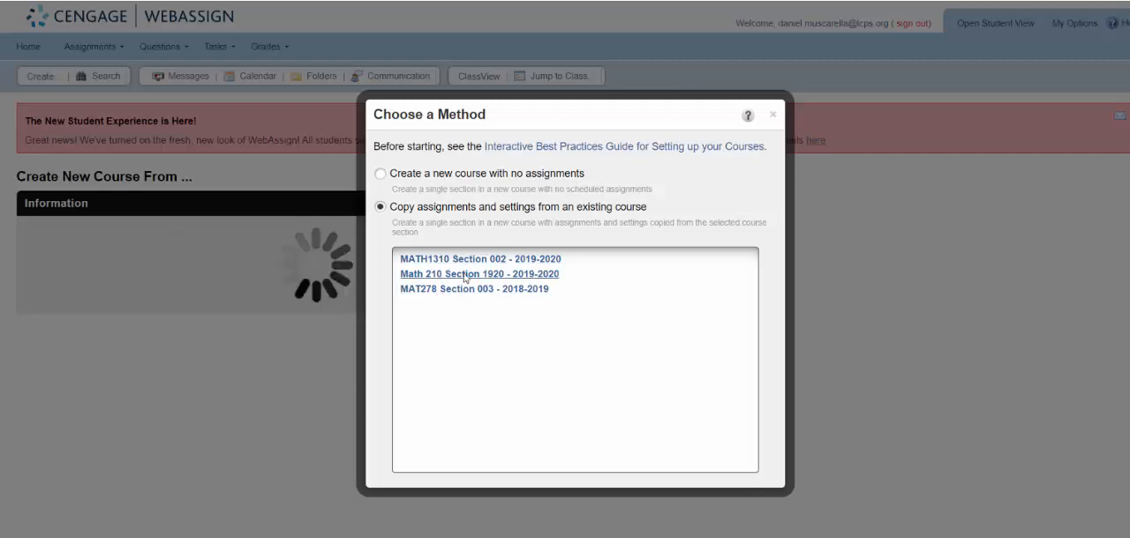
pyautogui.click(380, 174)
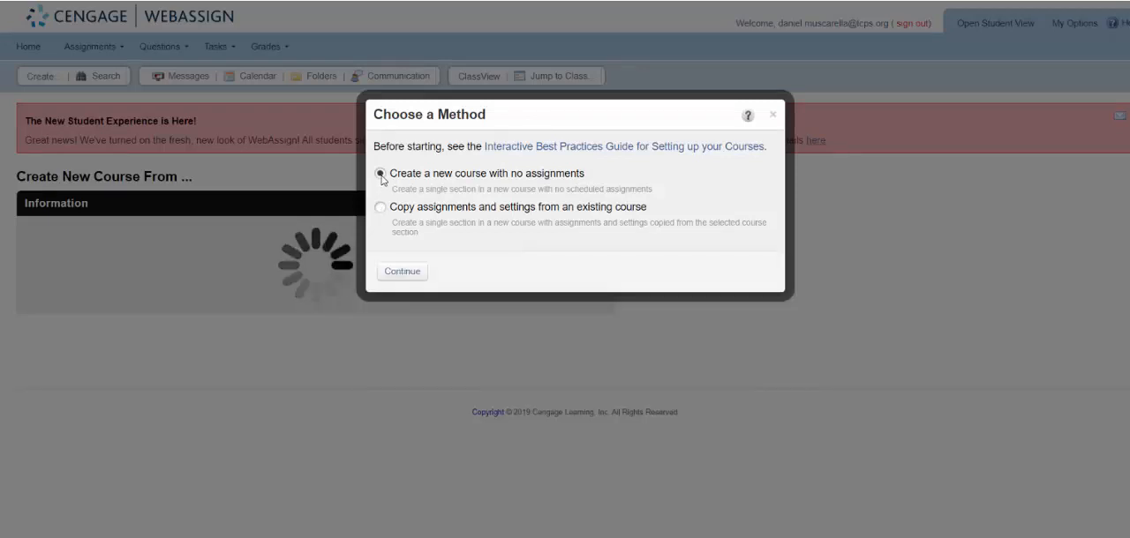
pyautogui.click(403, 274)
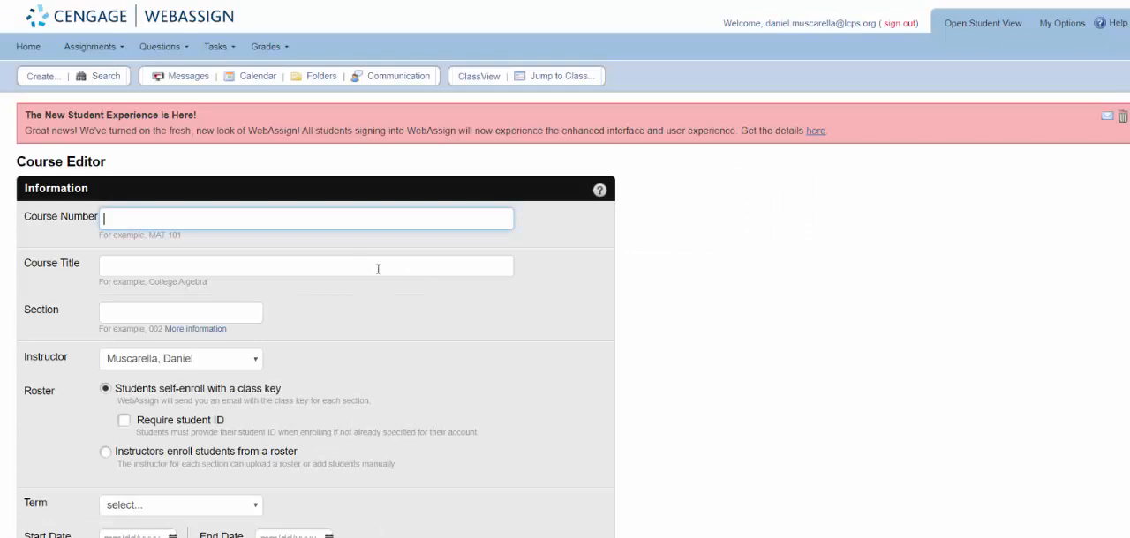
# Enter MAT101 as the course number, AP Calc AB as the course title and 1920 as the section
pyautogui.click(137, 223)
pyautogui.write('MAT101')
pyautogui.click(178, 262)
pyautogui.write('AP')
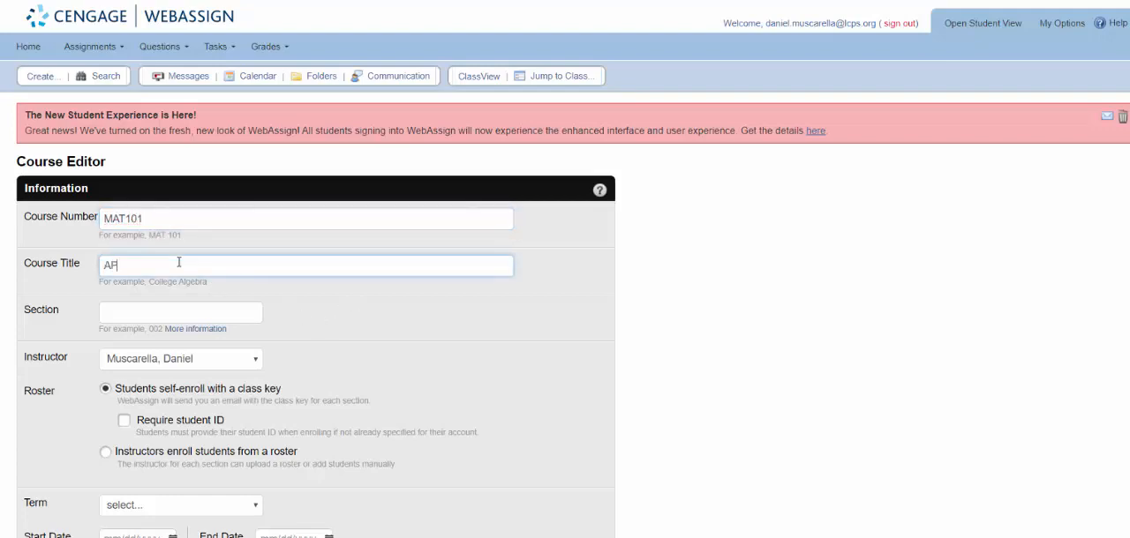
pyautogui.write(' Calc AB')
pyautogui.click(116, 314)
pyautogui.write('1920')
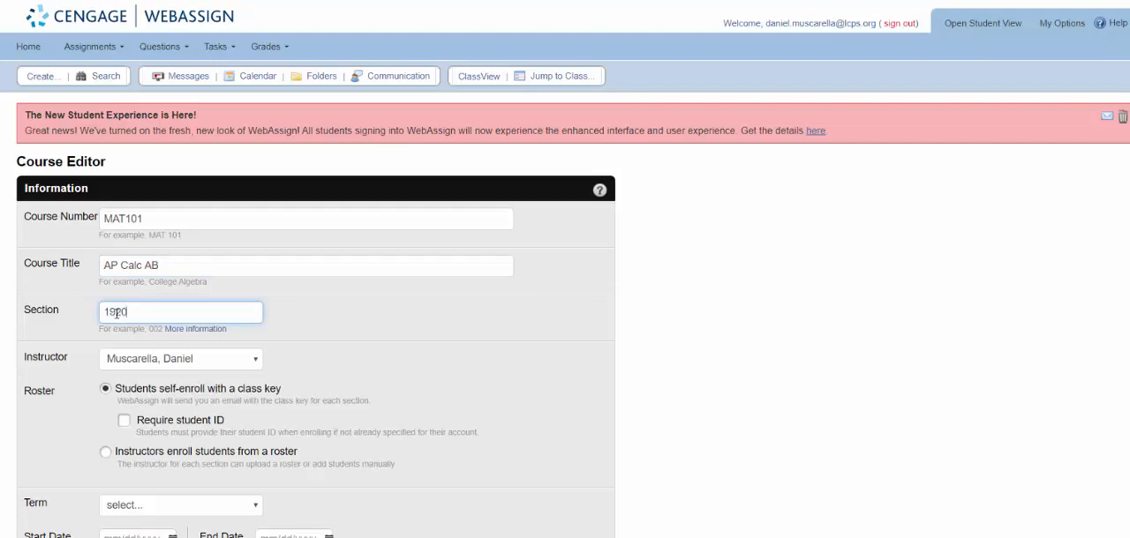
# Require a student ID for self-enrollment and set the course term to 2019-2020
pyautogui.scroll(-3, 287, 344)
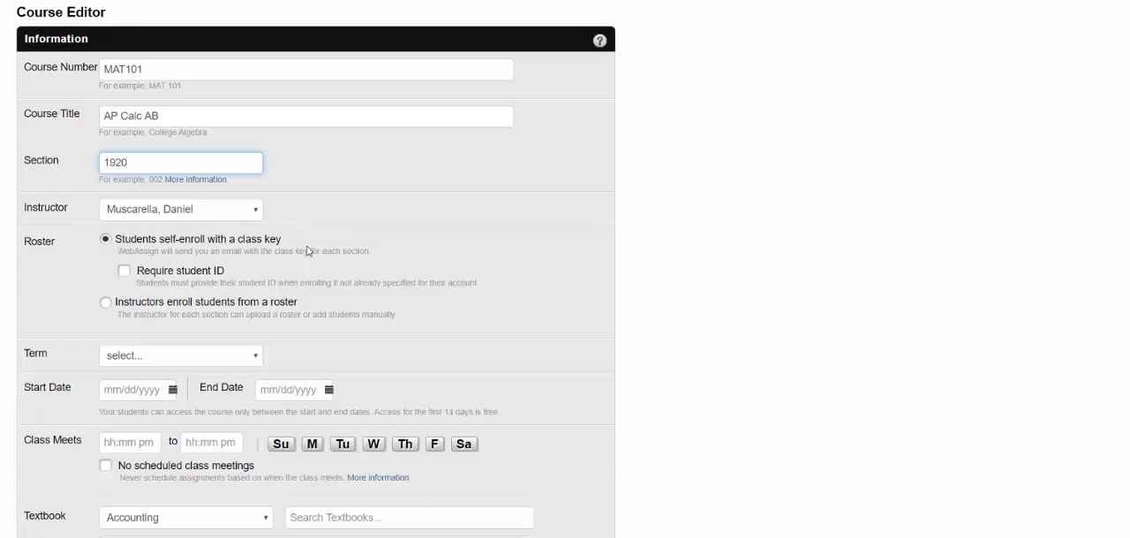
pyautogui.click(124, 272)
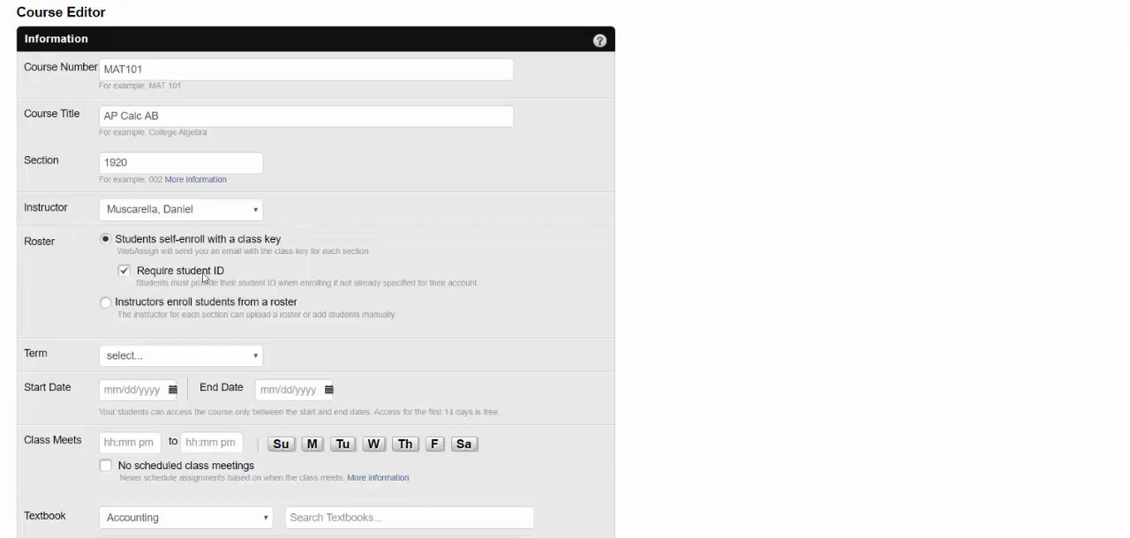
pyautogui.scroll(-3, 201, 282)
pyautogui.click(203, 209)
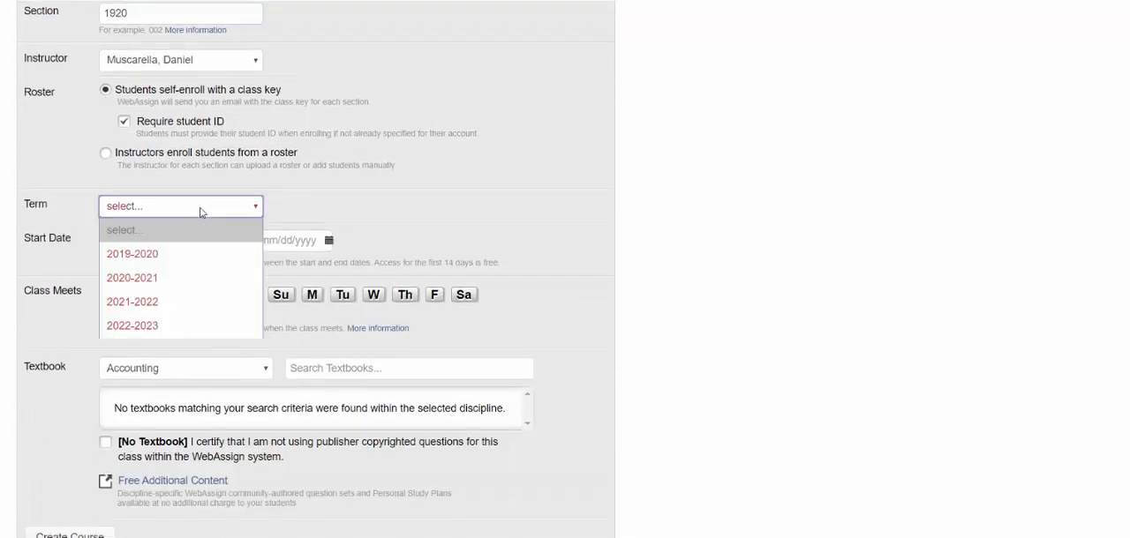
pyautogui.click(195, 257)
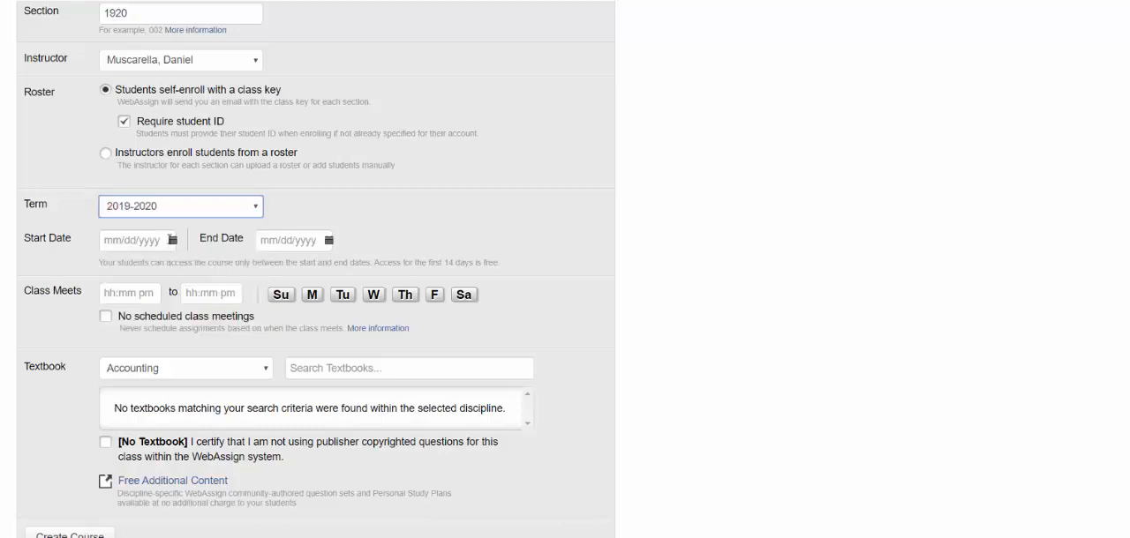
# Set the course to run from 08/19/2019 to 06/10/2020 with no scheduled class meetings
pyautogui.click(173, 241)
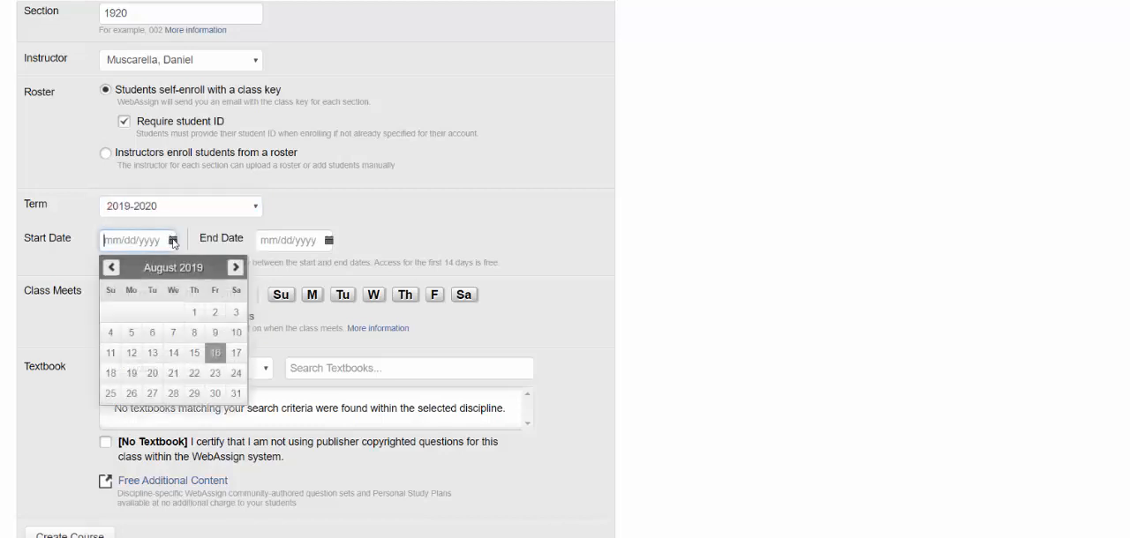
pyautogui.click(133, 374)
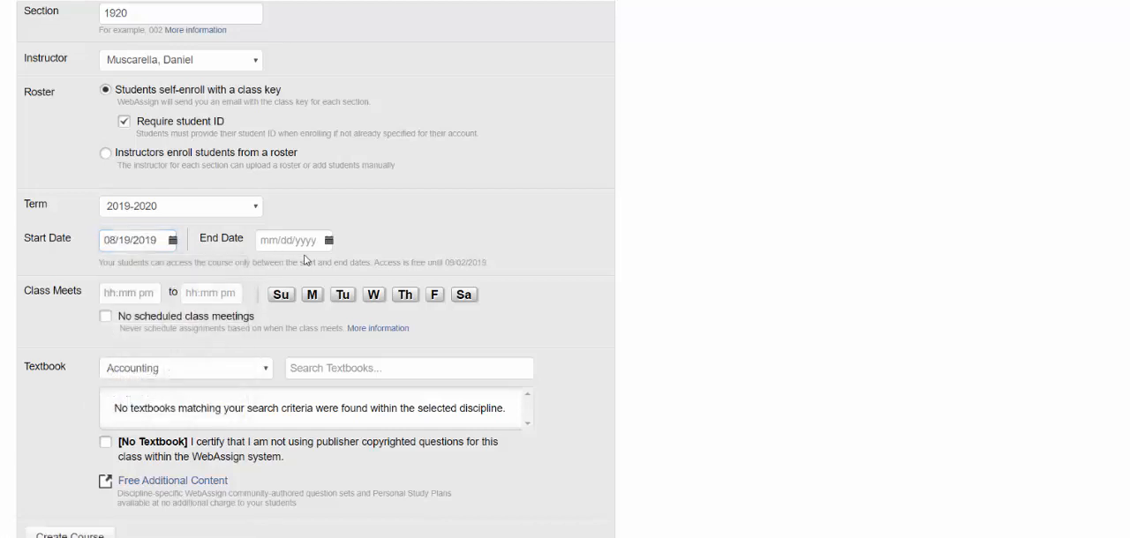
pyautogui.click(328, 240)
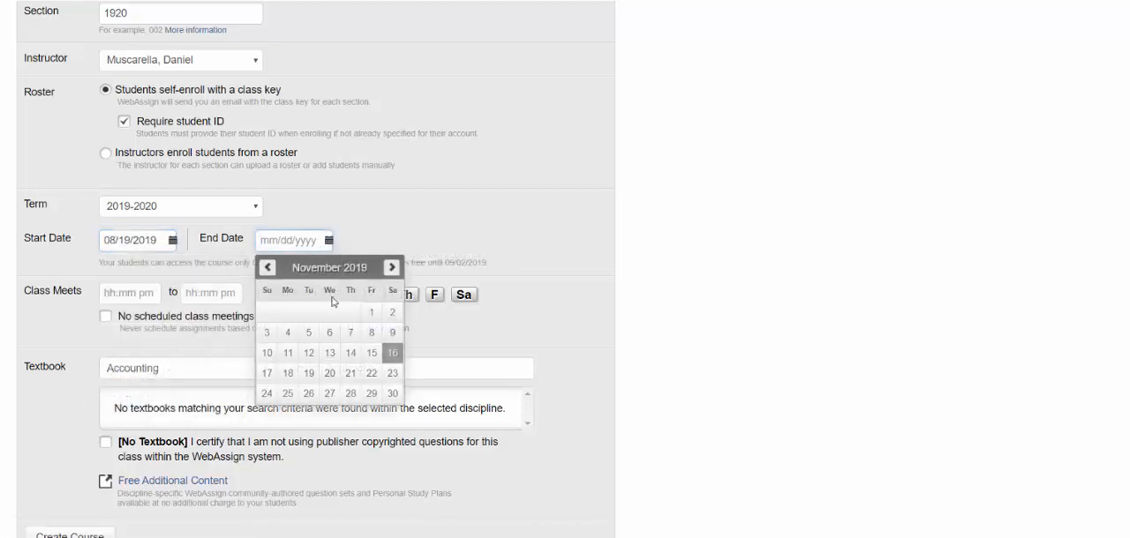
pyautogui.click(392, 268)
pyautogui.click(392, 269)
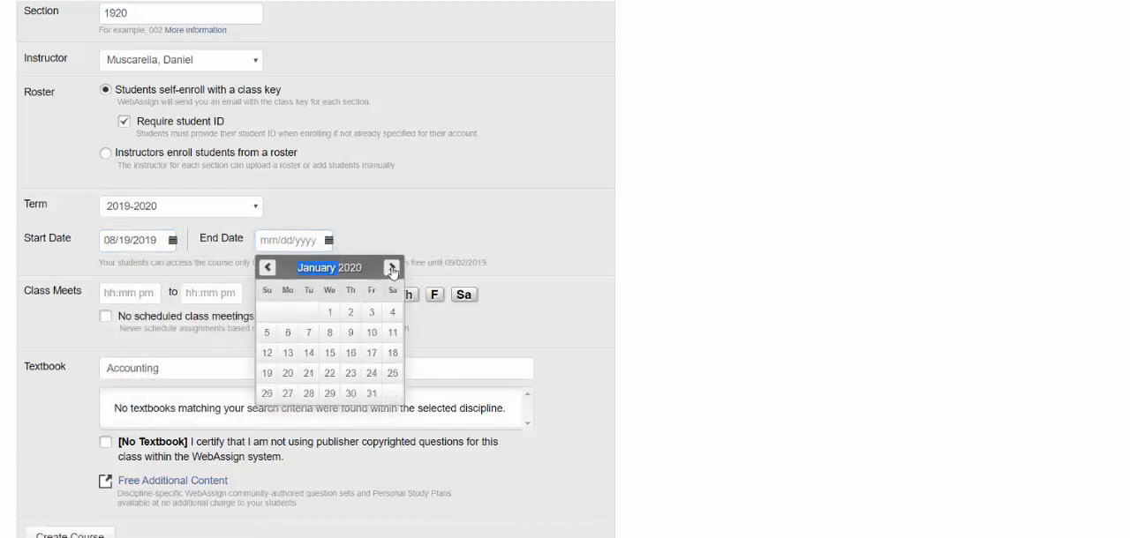
pyautogui.click(392, 268)
pyautogui.click(392, 268)
pyautogui.click(392, 268)
pyautogui.click(392, 269)
pyautogui.click(392, 268)
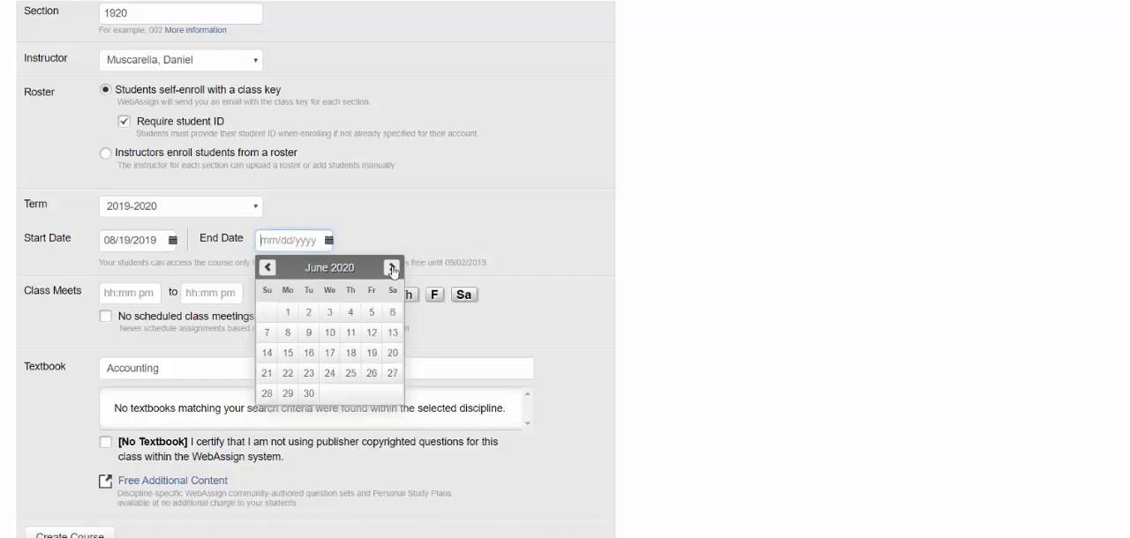
pyautogui.click(330, 334)
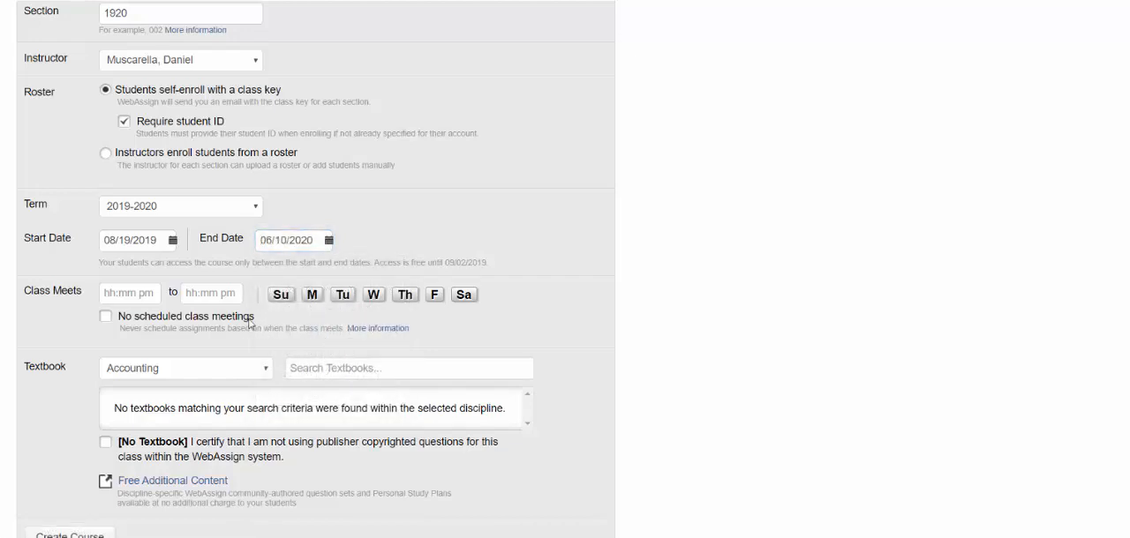
pyautogui.click(105, 316)
# Search the Calculus textbooks for "miran", select Calculus for the AP Course, 2/e, and certify its adoption for the class
pyautogui.scroll(-3, 265, 234)
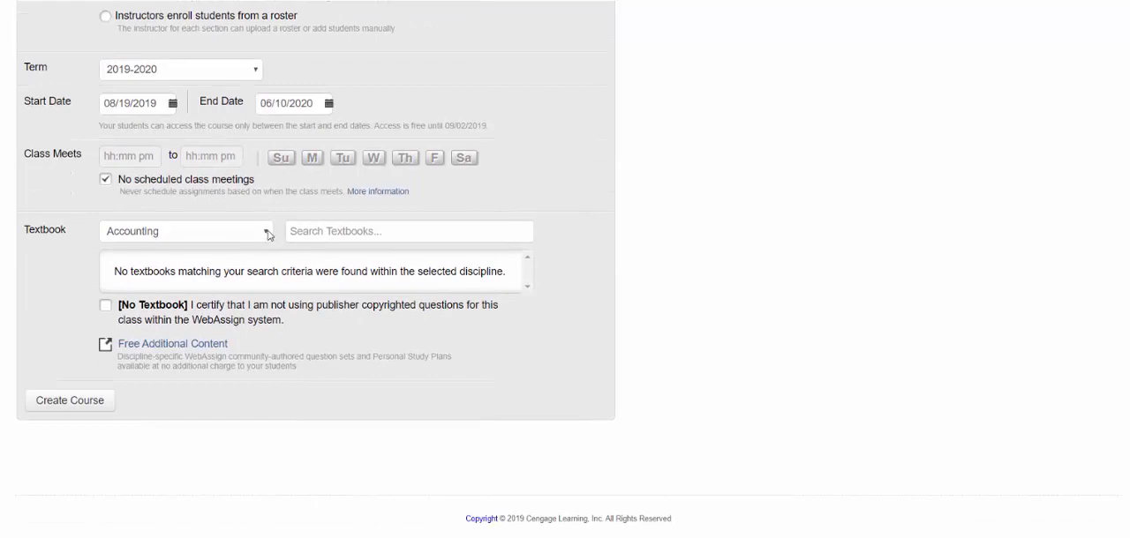
pyautogui.click(268, 233)
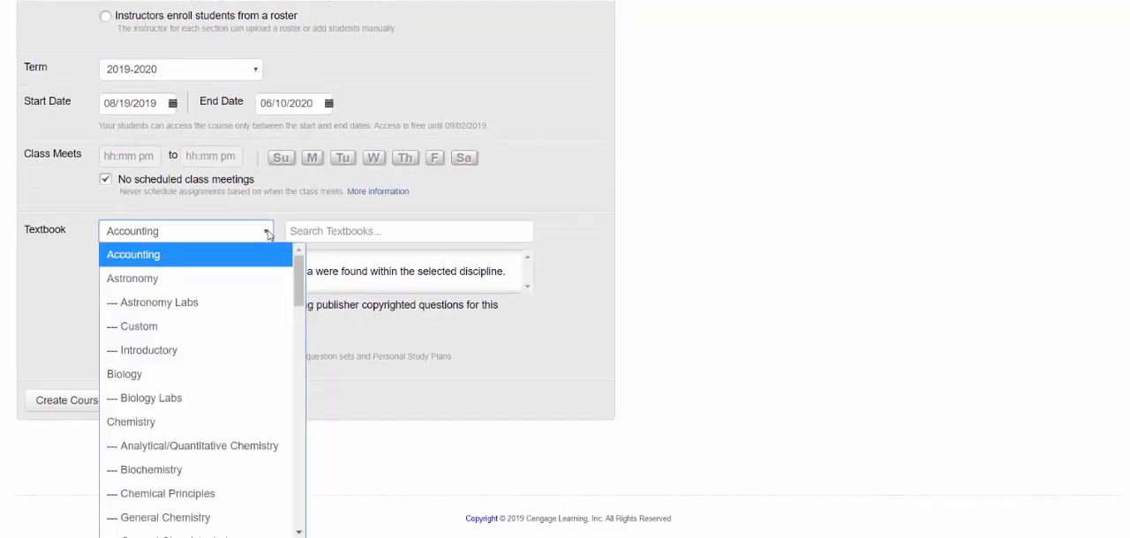
pyautogui.scroll(-10, 235, 353)
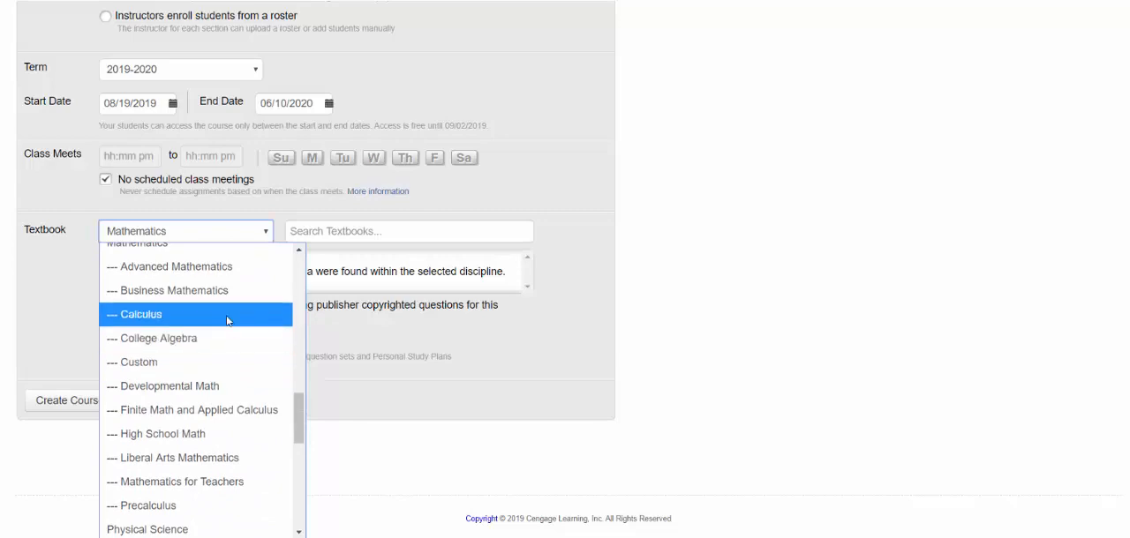
pyautogui.click(287, 316)
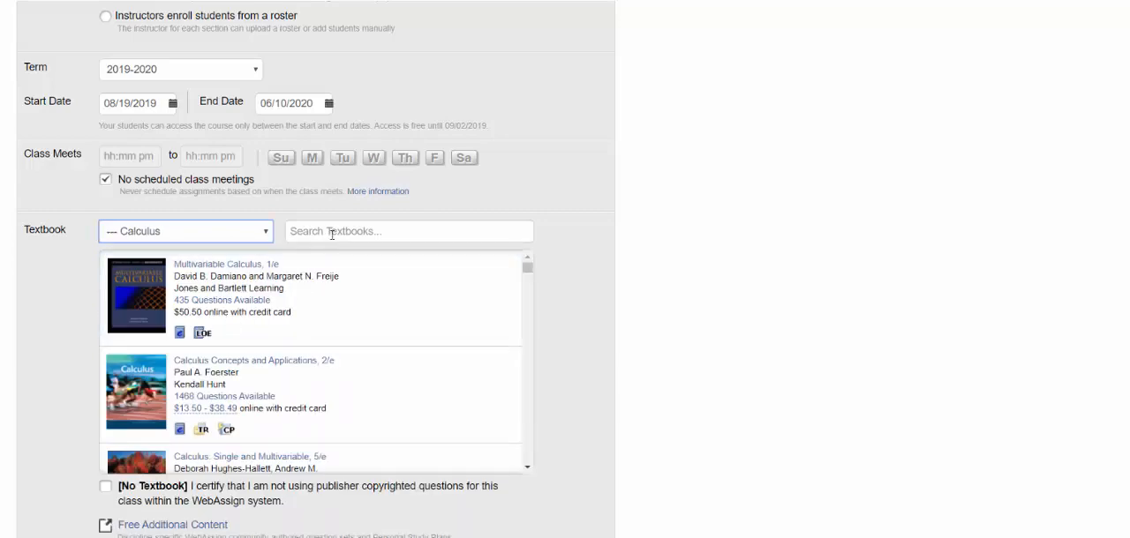
pyautogui.click(340, 227)
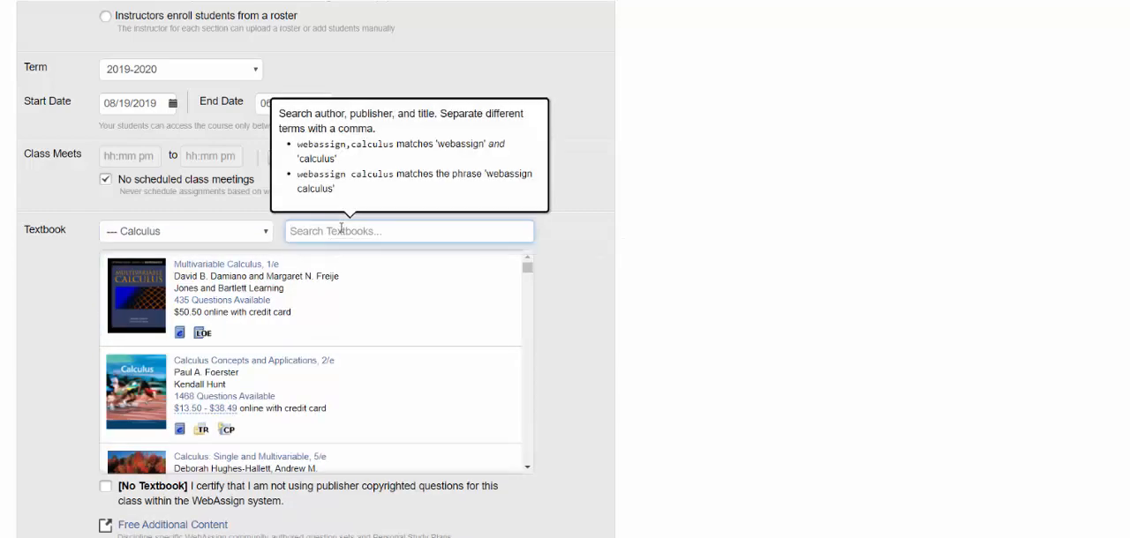
pyautogui.write('miran')
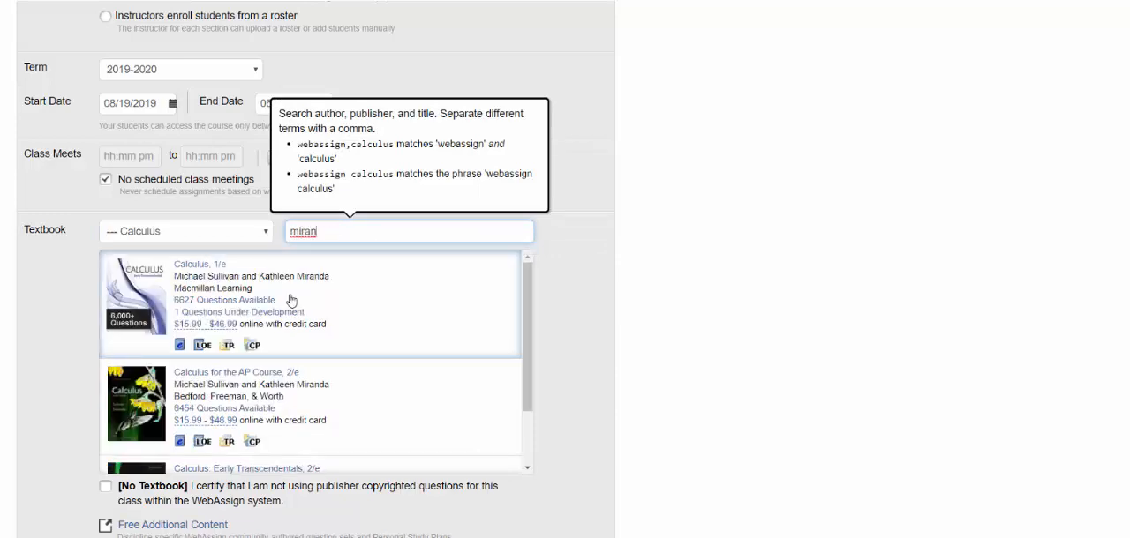
pyautogui.click(130, 403)
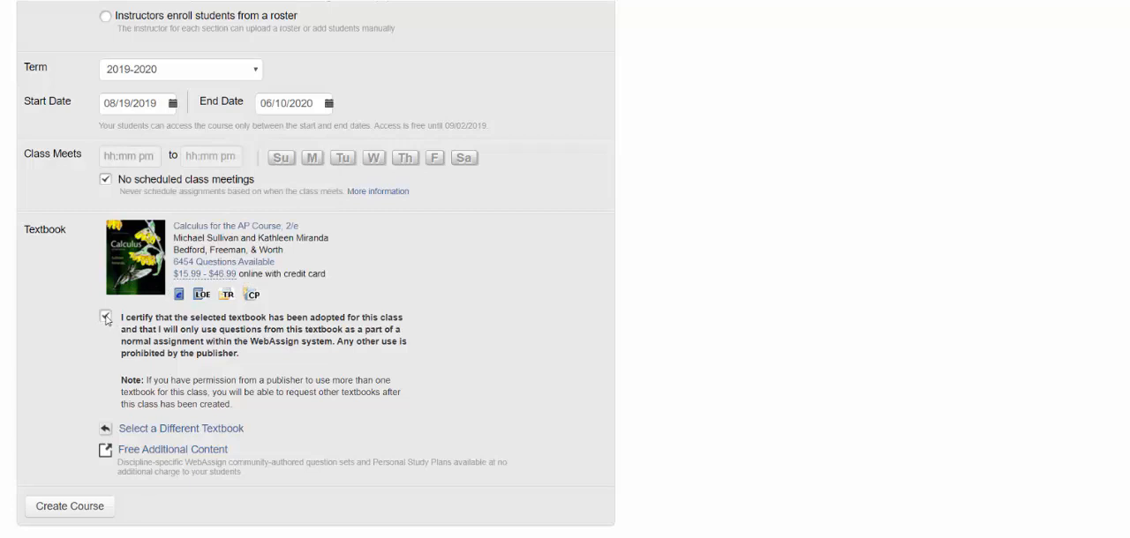
# Create the course and view its available course packs, from AB Calculus to BC Calculus
pyautogui.click(81, 511)
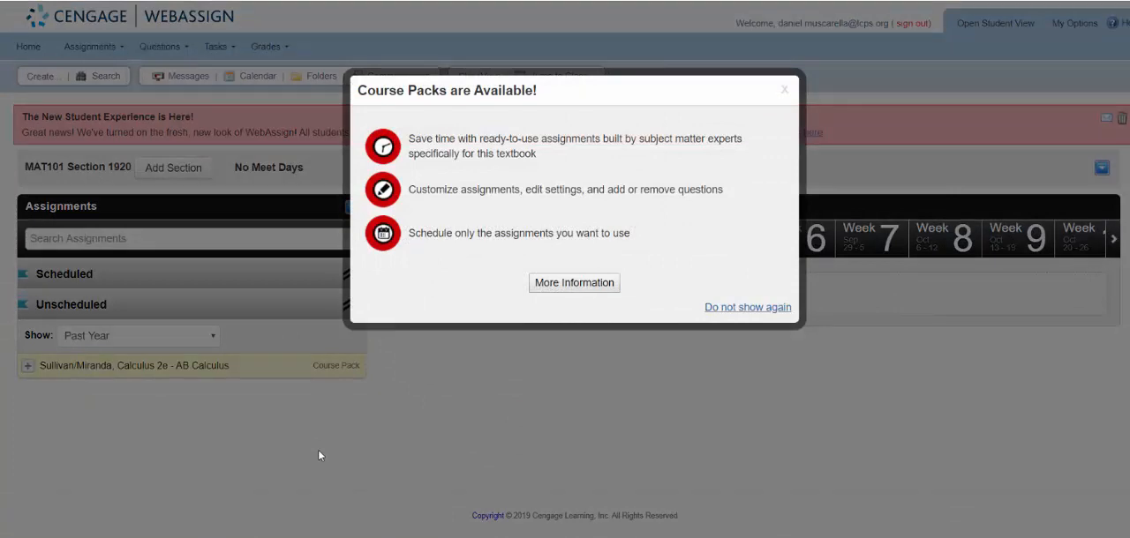
pyautogui.click(591, 288)
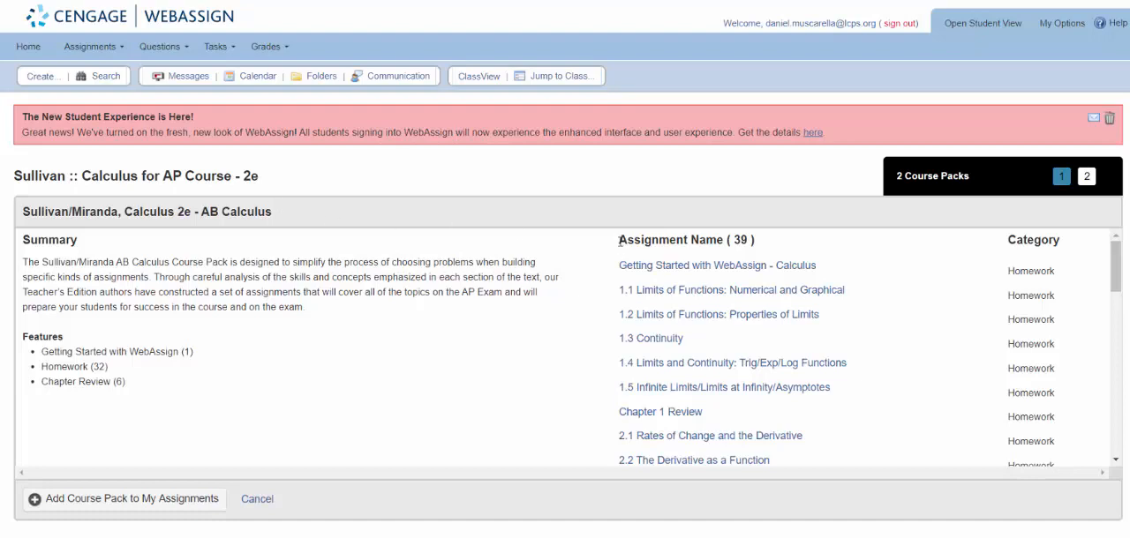
pyautogui.moveTo(730, 238); pyautogui.dragTo(768, 242)
pyautogui.click(1085, 177)
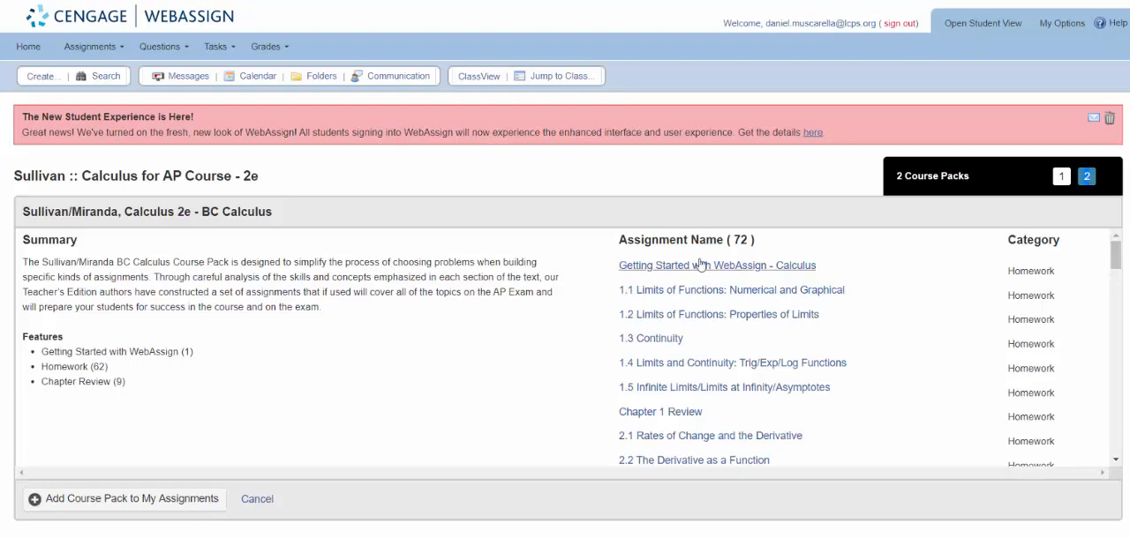
# Examine the BC Calculus course pack's assignment count, title and list of assignments
pyautogui.moveTo(734, 240); pyautogui.dragTo(756, 240)
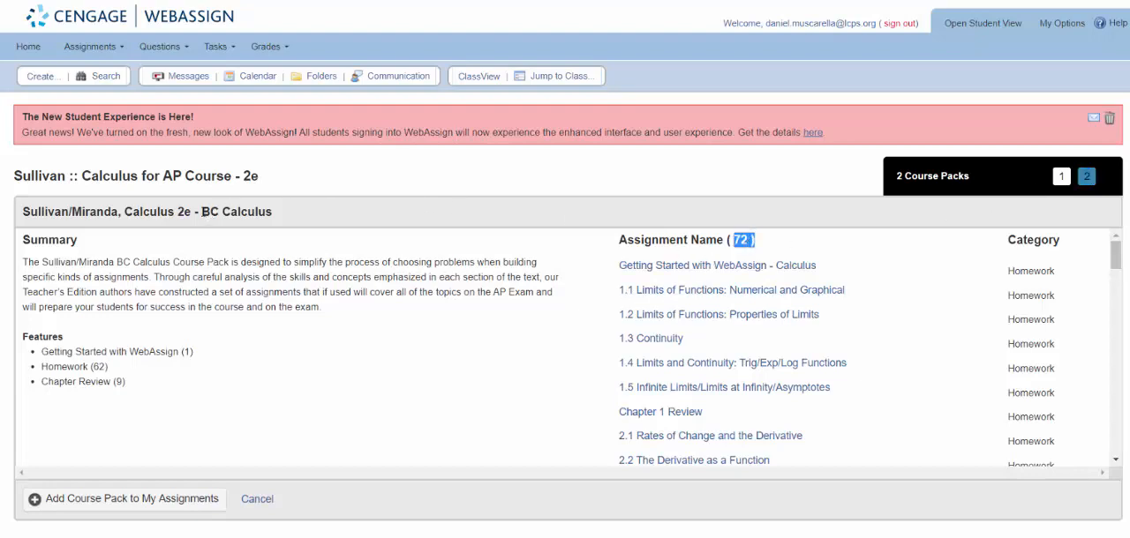
pyautogui.moveTo(203, 212); pyautogui.dragTo(279, 225)
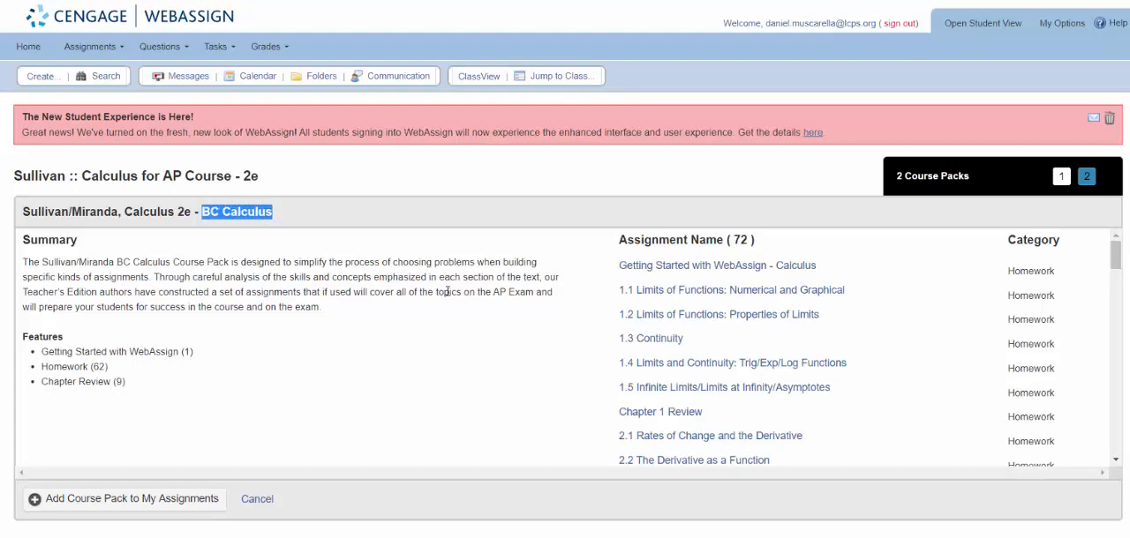
pyautogui.scroll(-3, 447, 291)
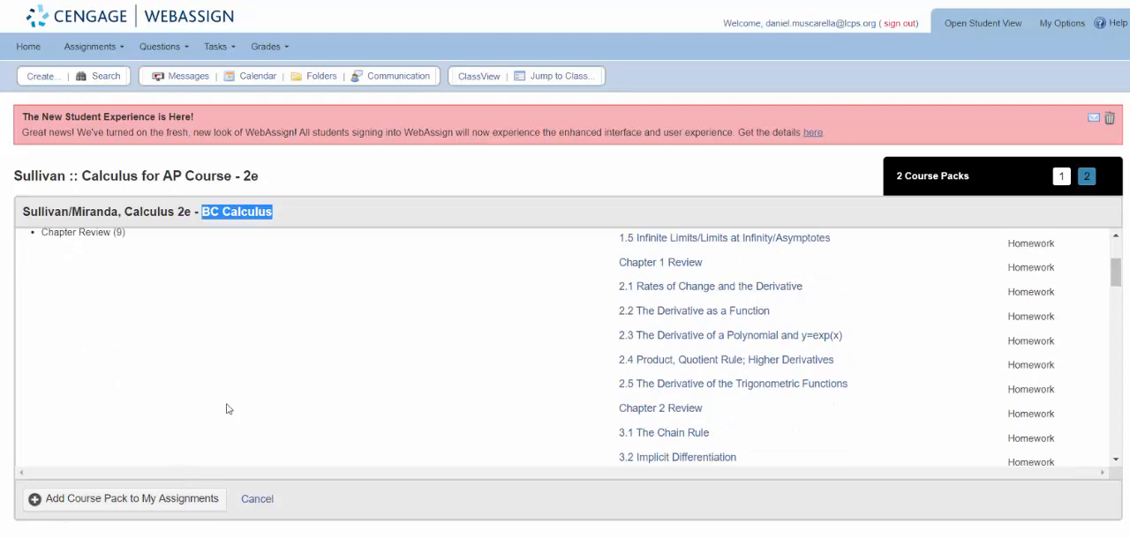
pyautogui.click(151, 500)
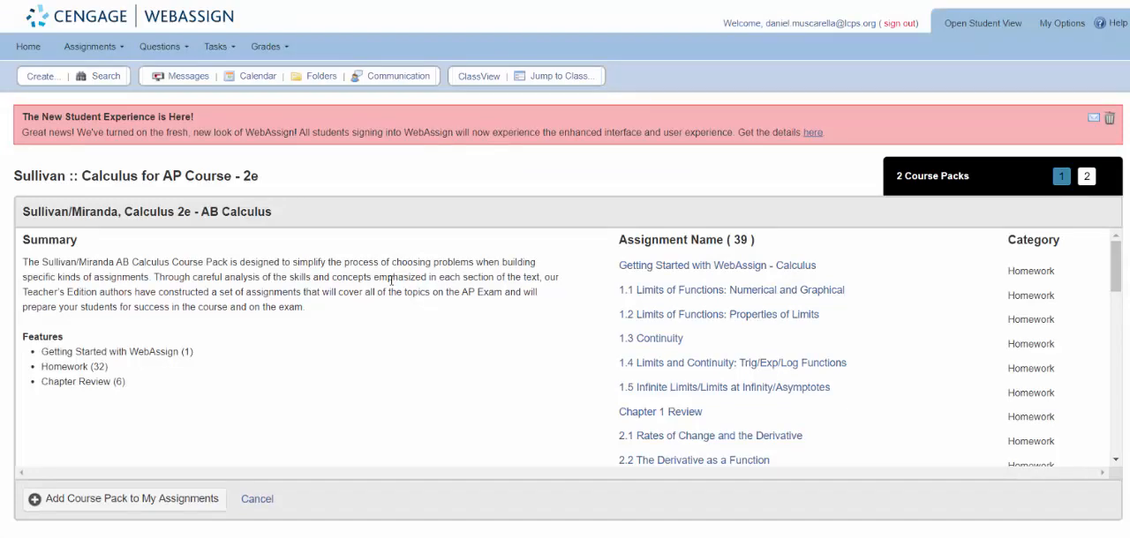
# Open the MAT101, section 1920 class overview and its class key settings, and highlight the class key for self-enrollment
pyautogui.click(478, 78)
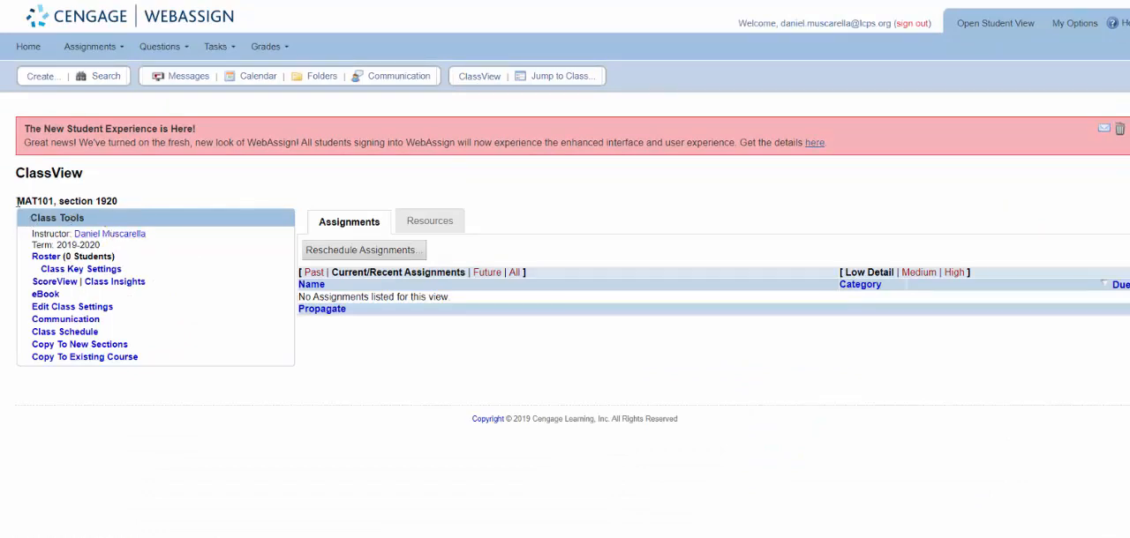
pyautogui.moveTo(17, 201); pyautogui.dragTo(138, 203)
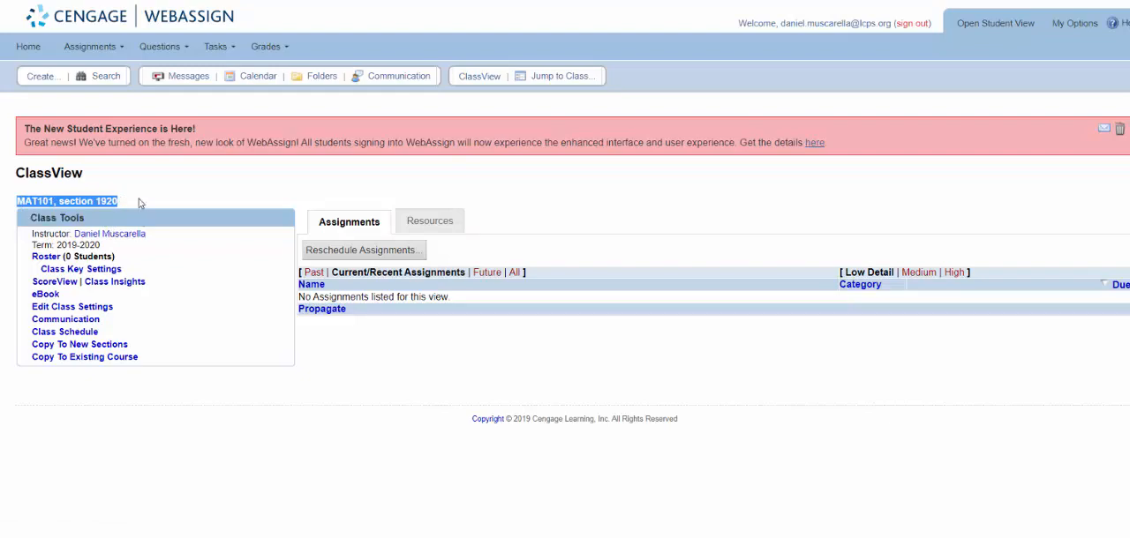
pyautogui.click(57, 270)
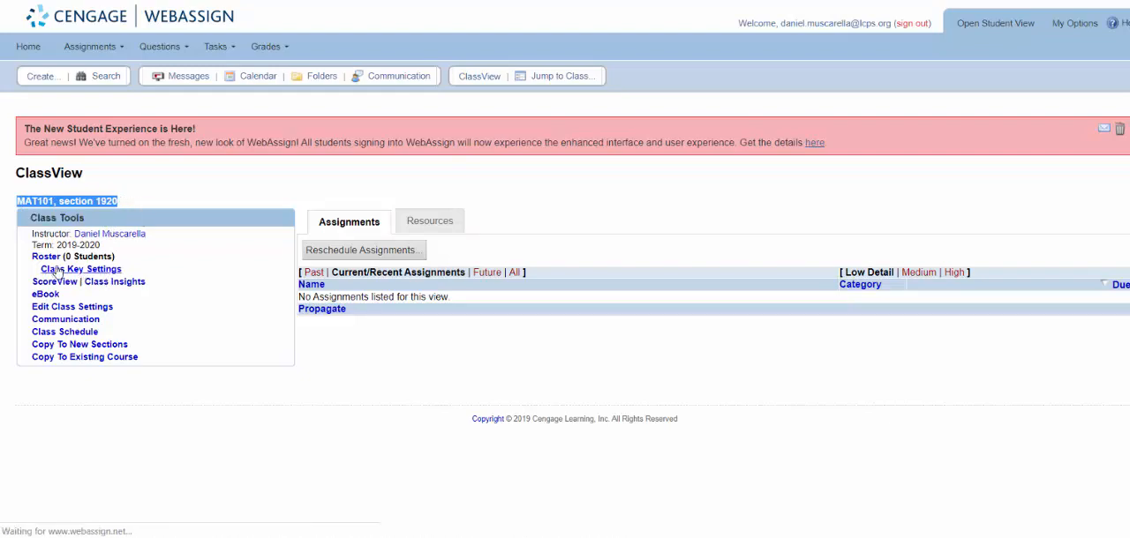
pyautogui.moveTo(67, 265); pyautogui.dragTo(177, 273)
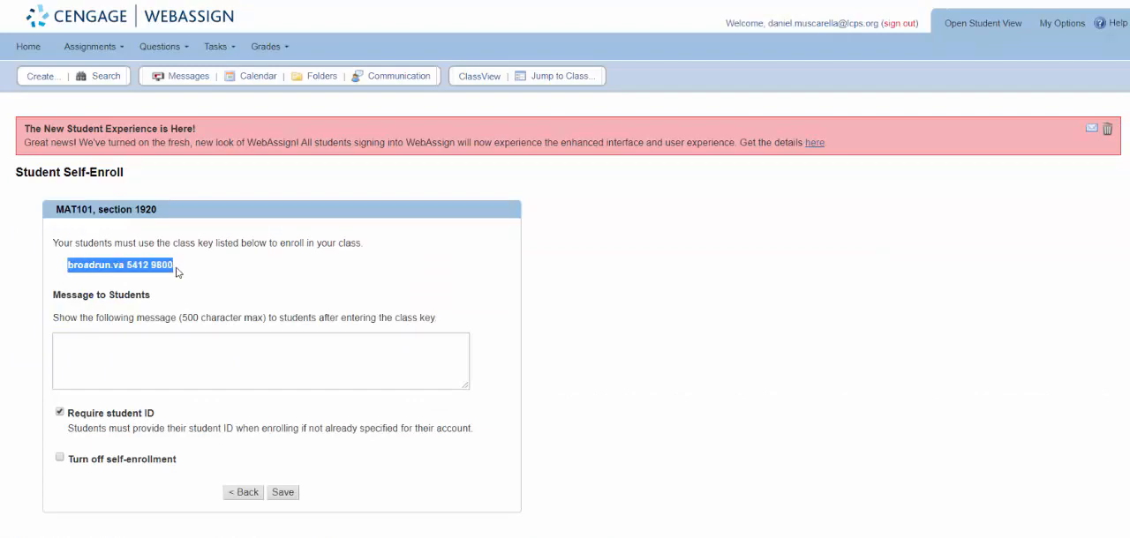
# Add the student message "Congrats! You now have access to your textbook!! Cool, huh?!" and save the self-enrollment settings
pyautogui.click(118, 351)
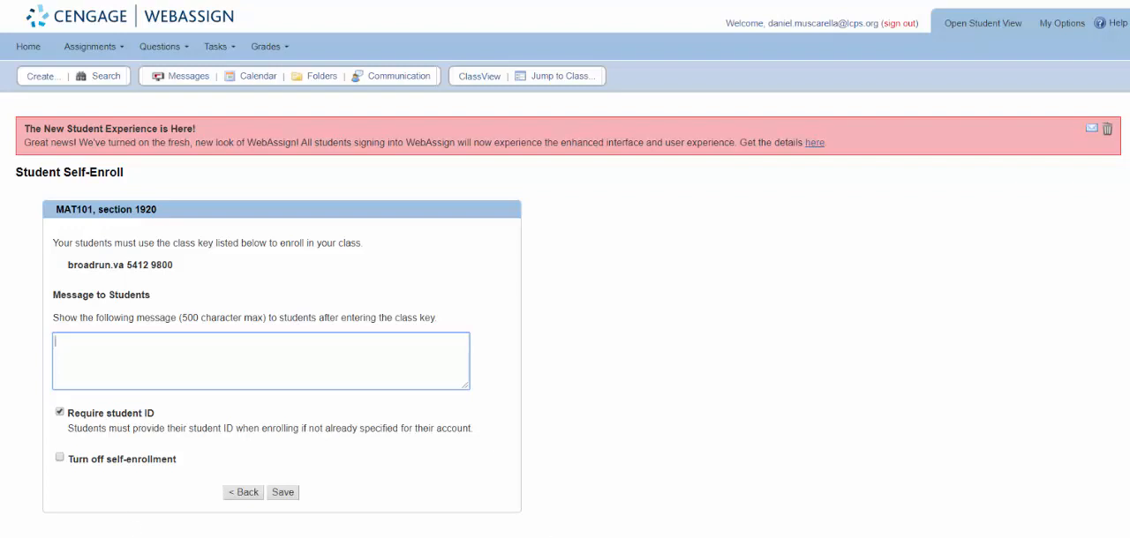
pyautogui.write('Congrats! You now have access to your textbook!! Cool, huh')
pyautogui.write('?!')
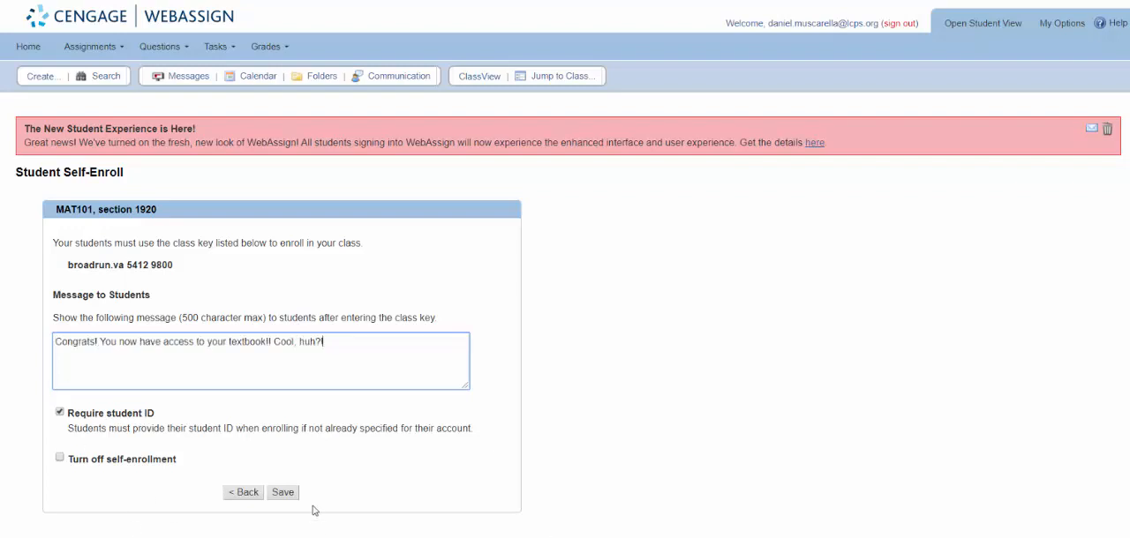
pyautogui.click(283, 492)
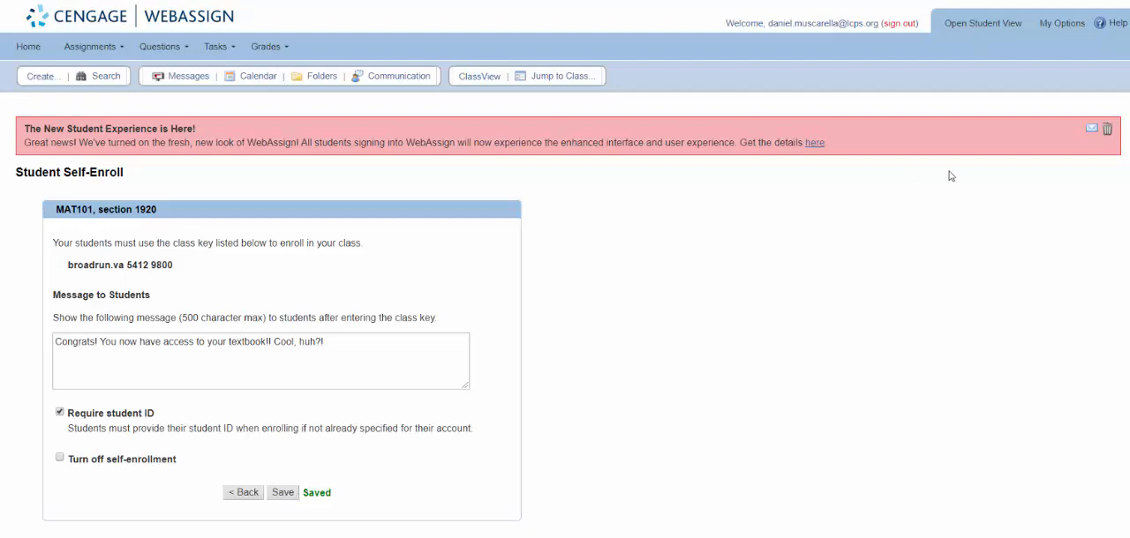
# Switch to the AP Calculus Textbook document in Google Docs and follow its "here" link to the class key enrollment page
pyautogui.click(746, 1)
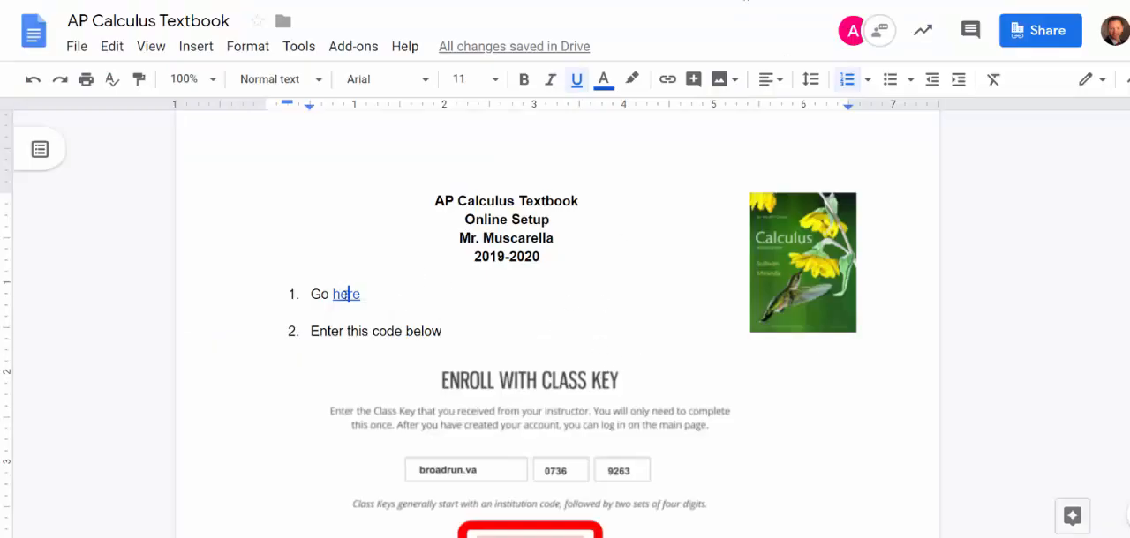
pyautogui.click(346, 293)
pyautogui.click(415, 327)
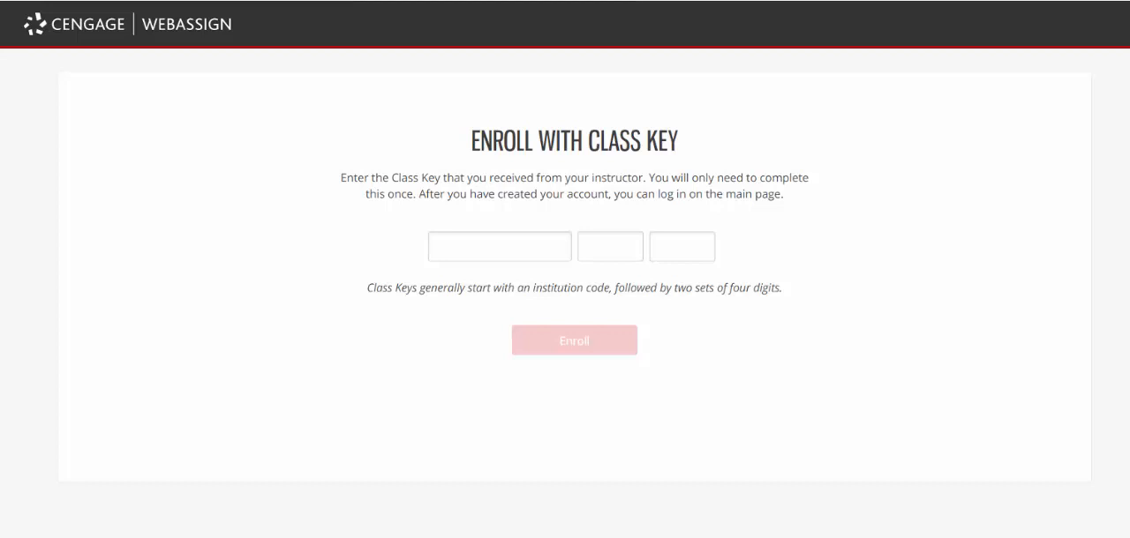
# Go to the WebAssign home page, open the class key enrollment form from there, and activate its institution code field
pyautogui.press('BackSpace')
pyautogui.press('Return')
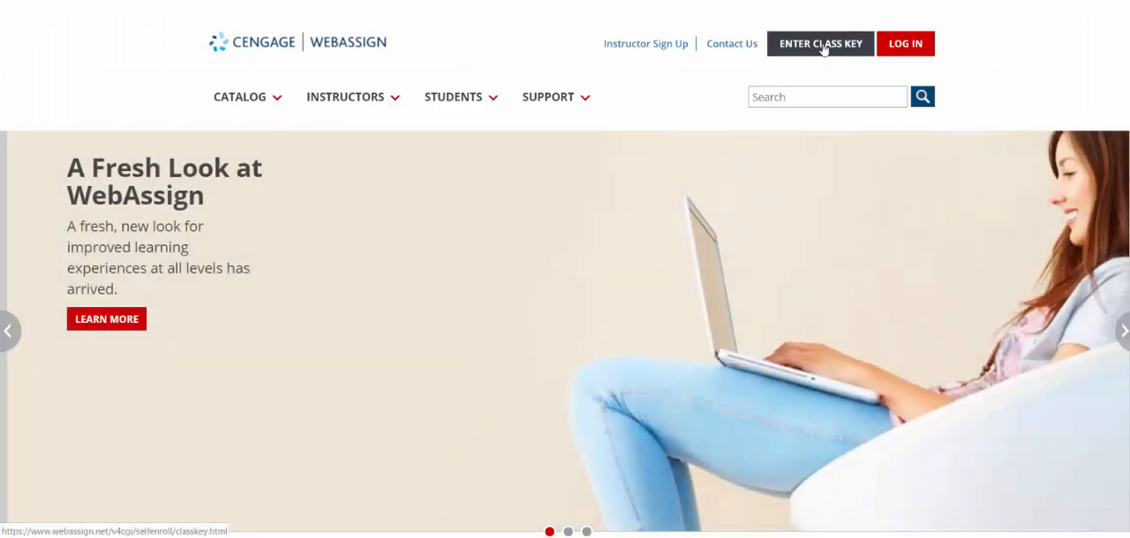
pyautogui.click(823, 48)
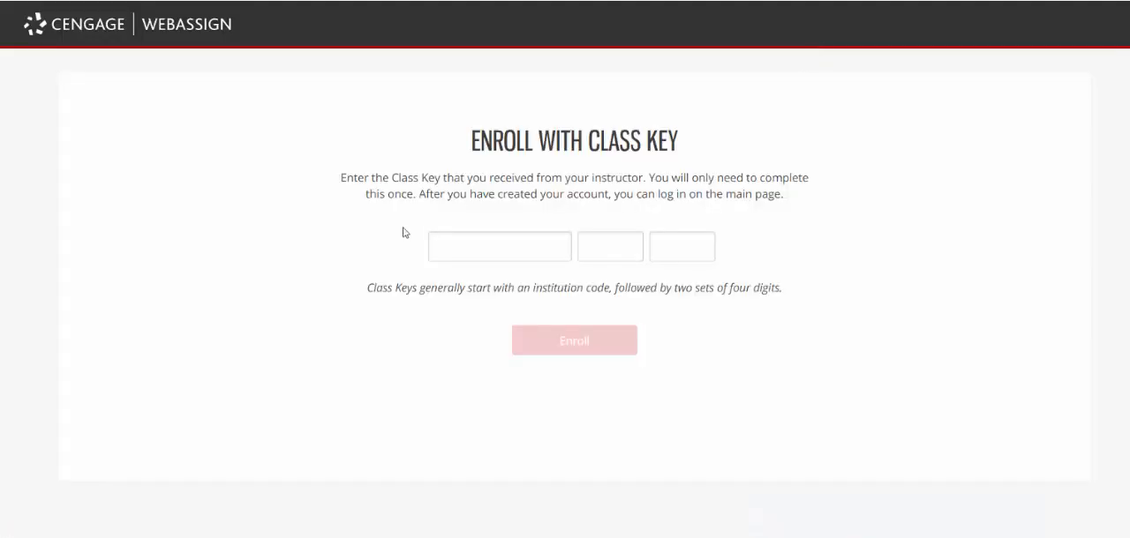
pyautogui.click(461, 247)
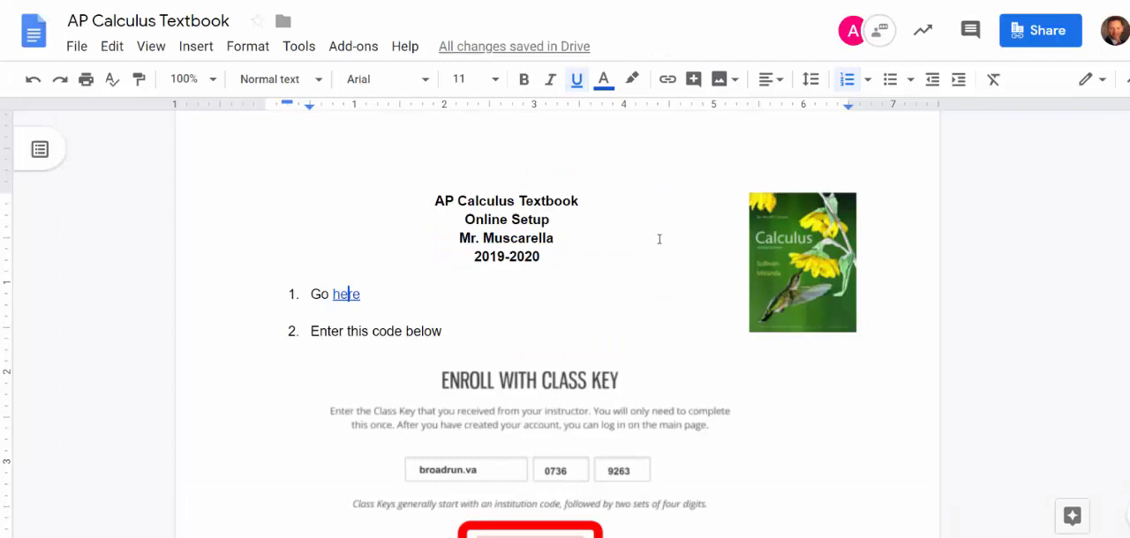
# Review the AP Calculus Textbook document's student instructions on enrolling, allowing pop-ups, and reporting issues through the survey
pyautogui.scroll(-5, 659, 239)
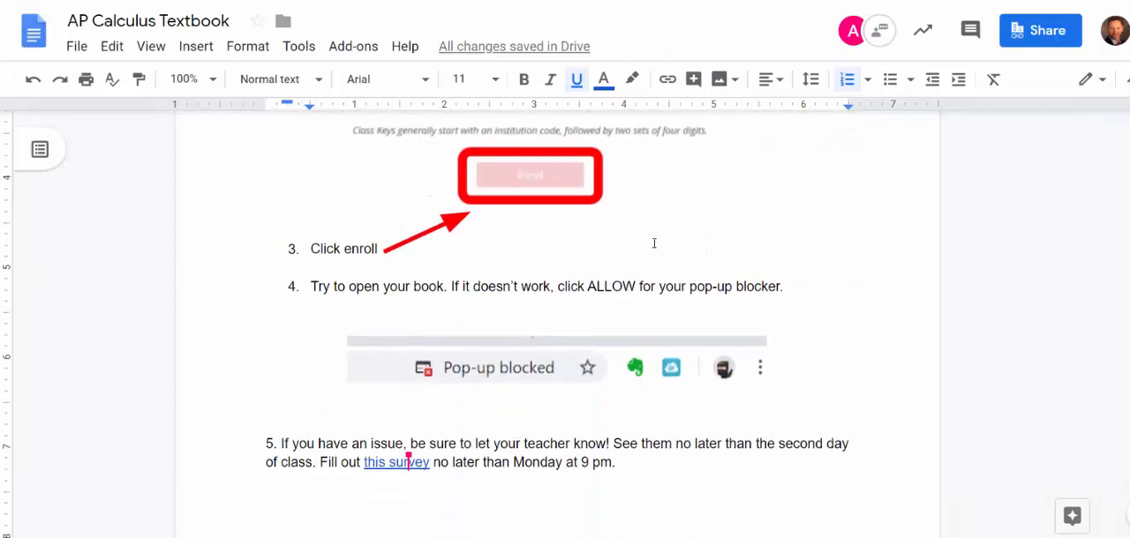
pyautogui.scroll(-2, 654, 242)
pyautogui.scroll(1, 722, 286)
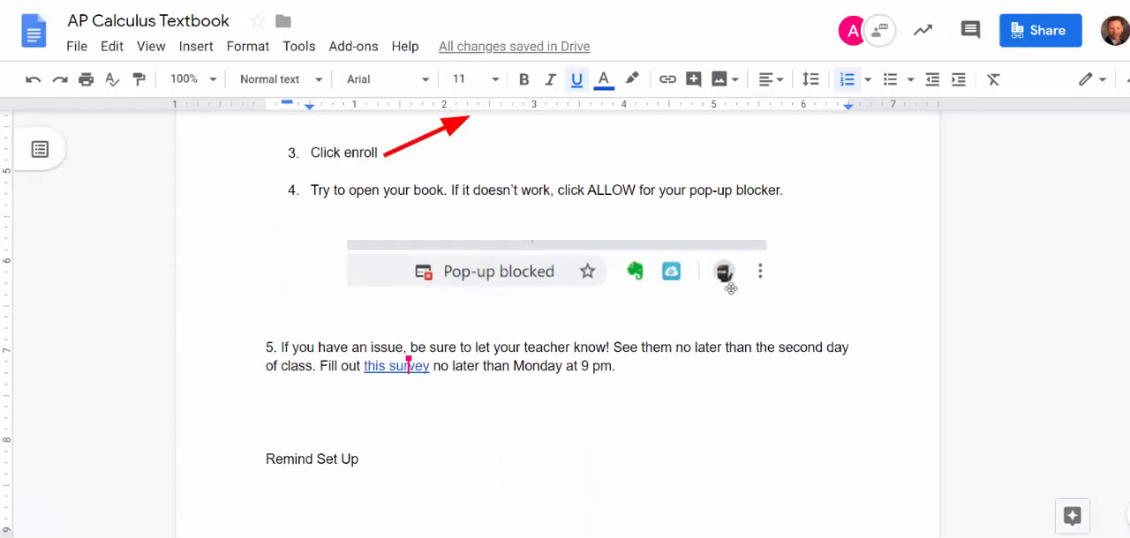
pyautogui.scroll(2, 728, 289)
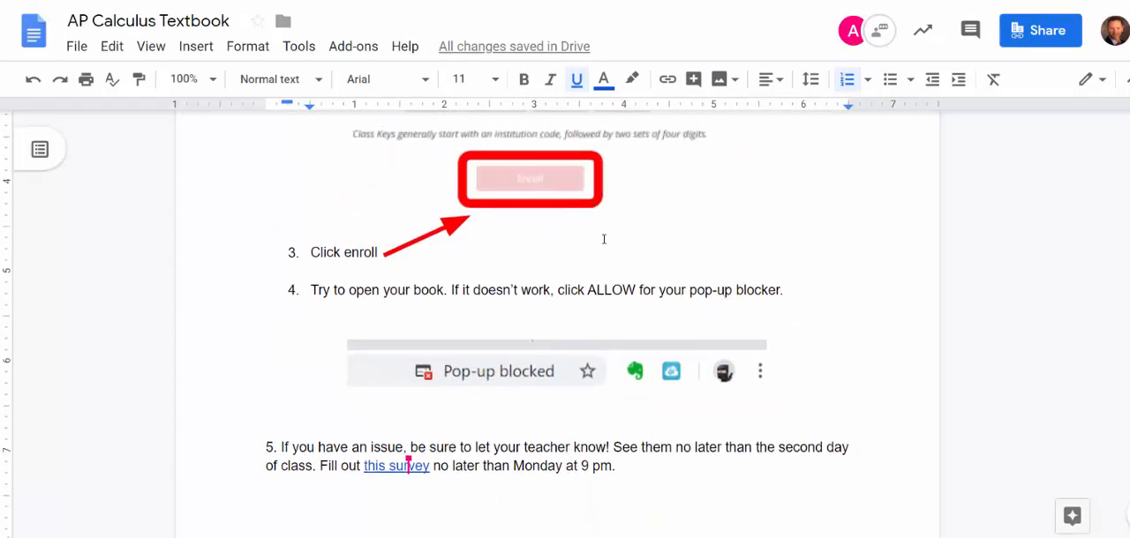
pyautogui.scroll(4, 603, 239)
pyautogui.scroll(-3, 658, 410)
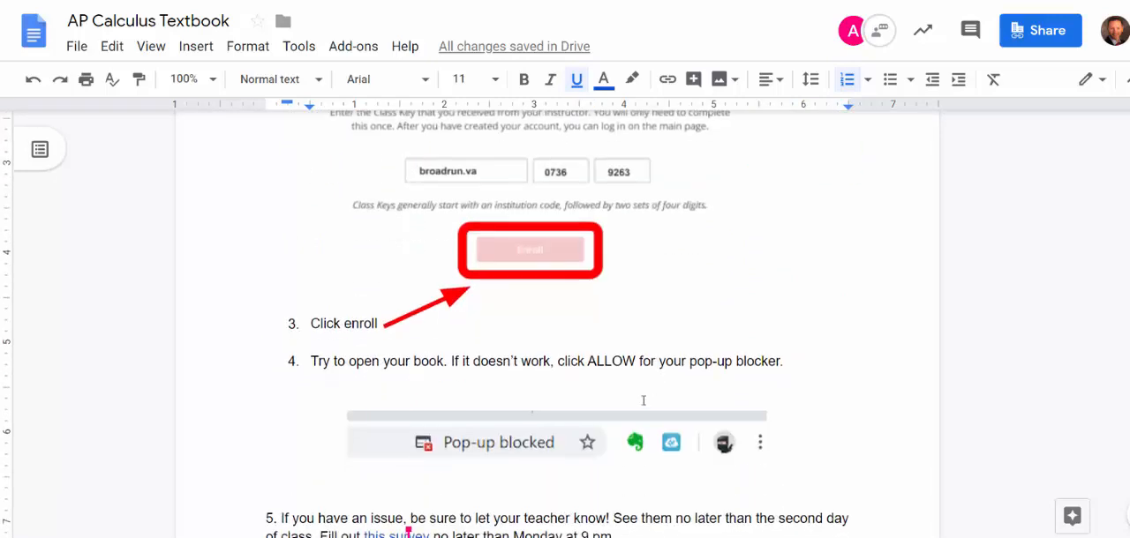
pyautogui.scroll(-4, 644, 400)
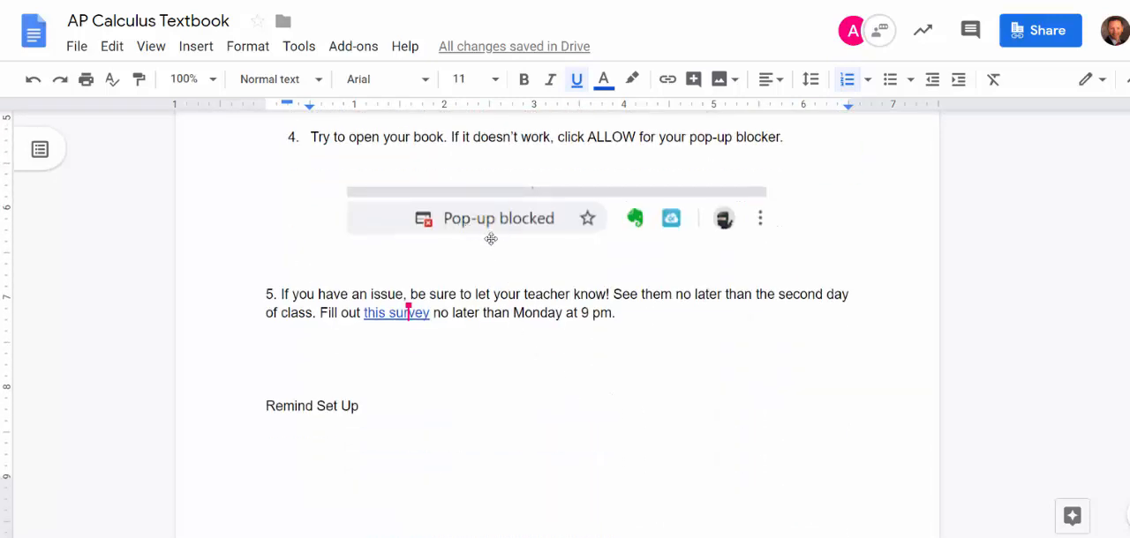